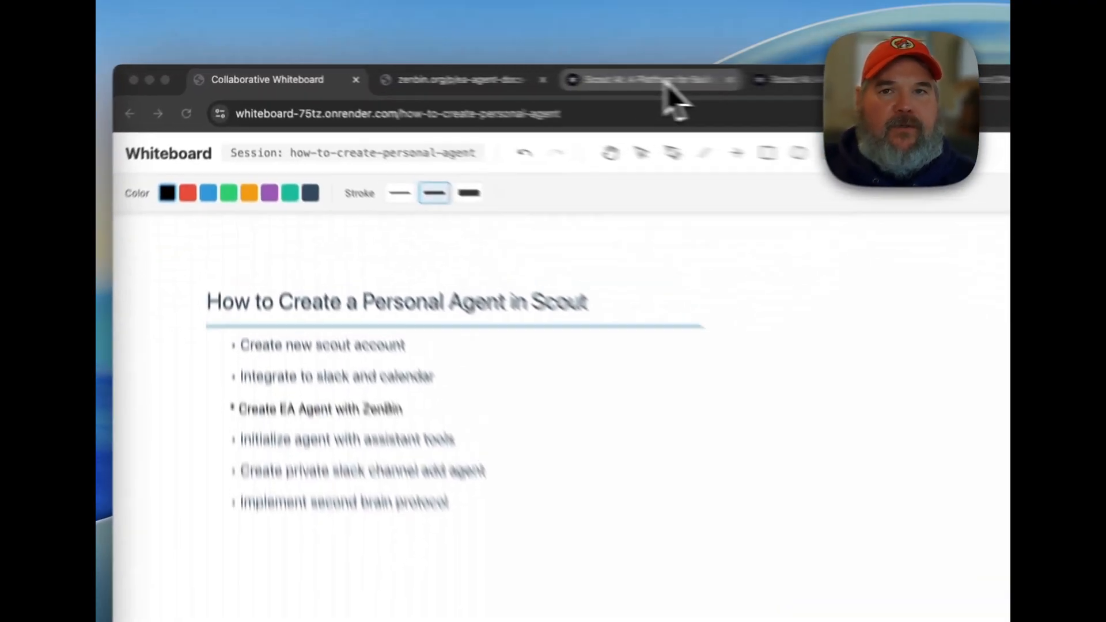
Switch to Scout and start creating a new organization, entering "ea" as the workspace name.
click(479, 73)
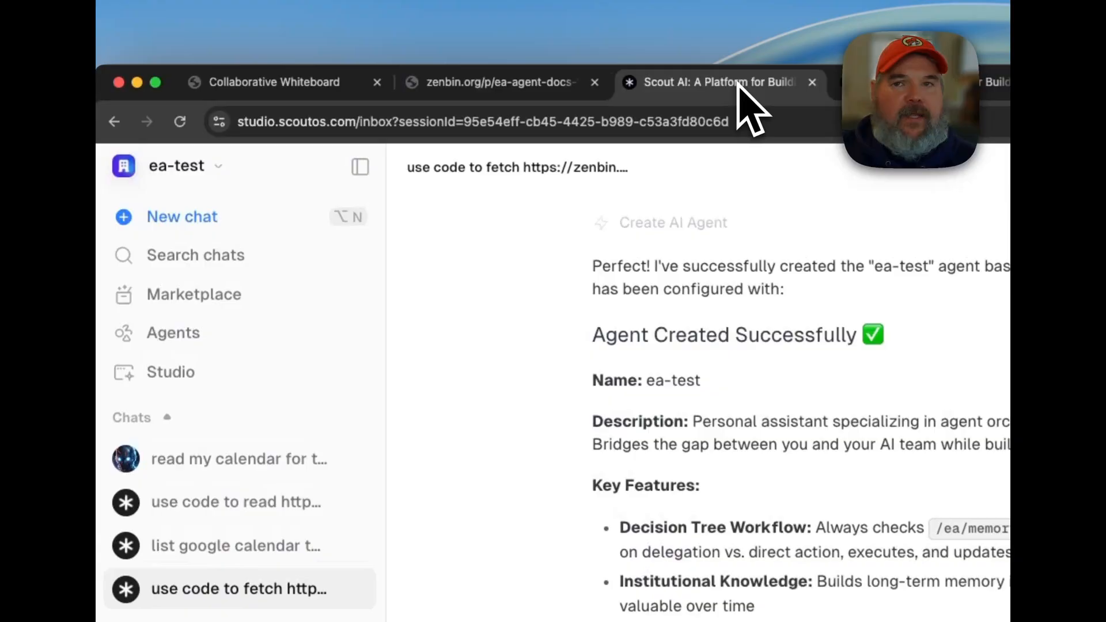
click(277, 148)
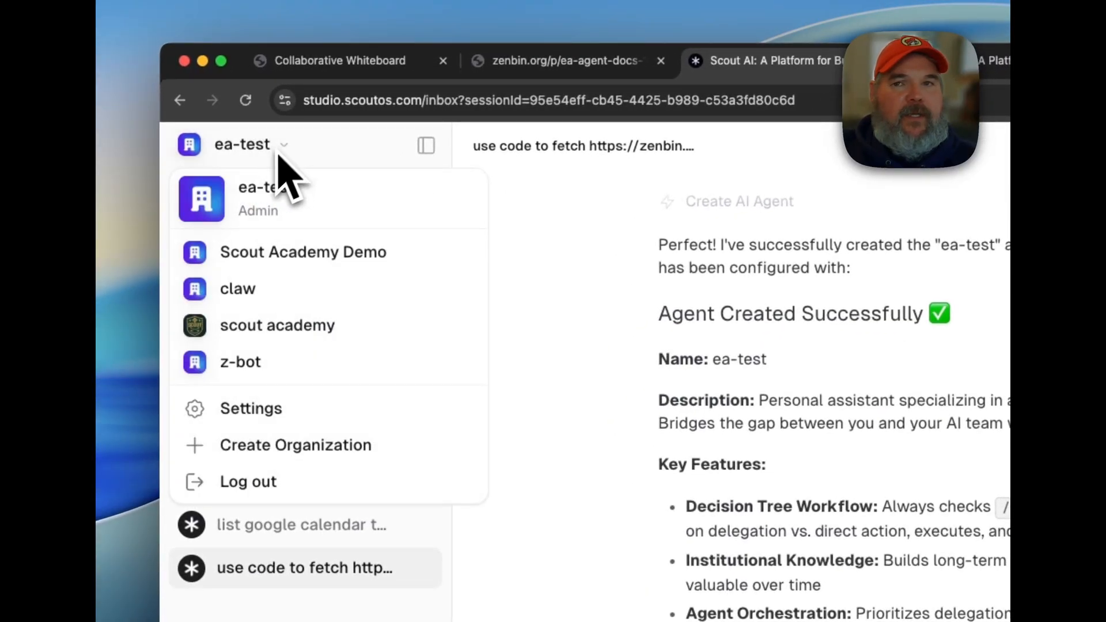
click(256, 448)
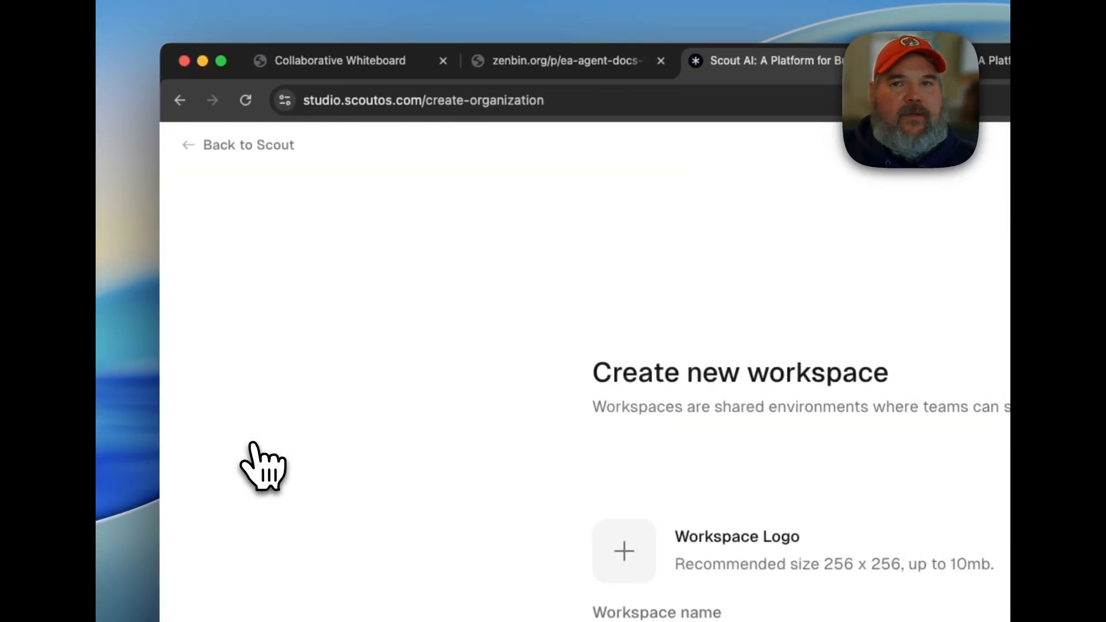
click(670, 426)
text(ea)
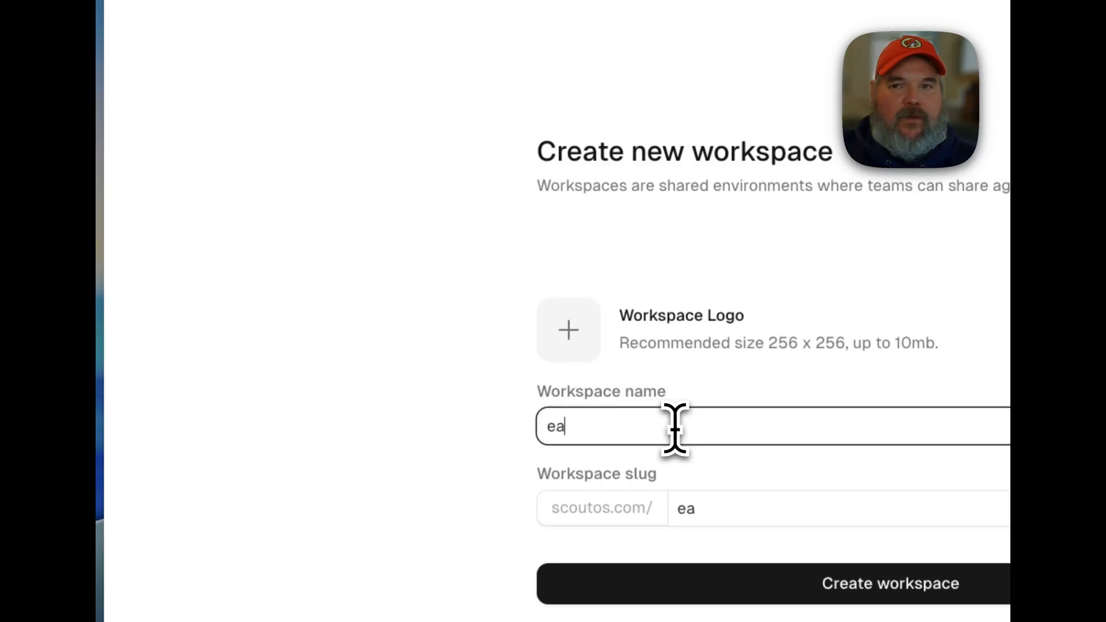
Upload the image "Screenshot 2026-02-13 at 8.35.39 AM" as the workspace logo and try to create the workspace.
click(594, 338)
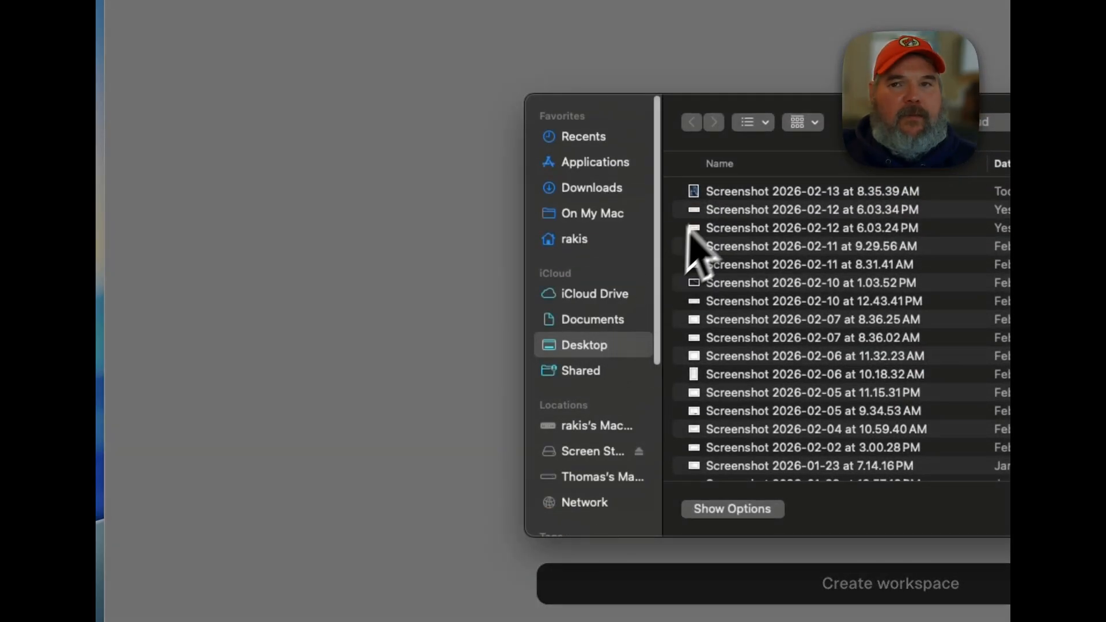
double_click(699, 192)
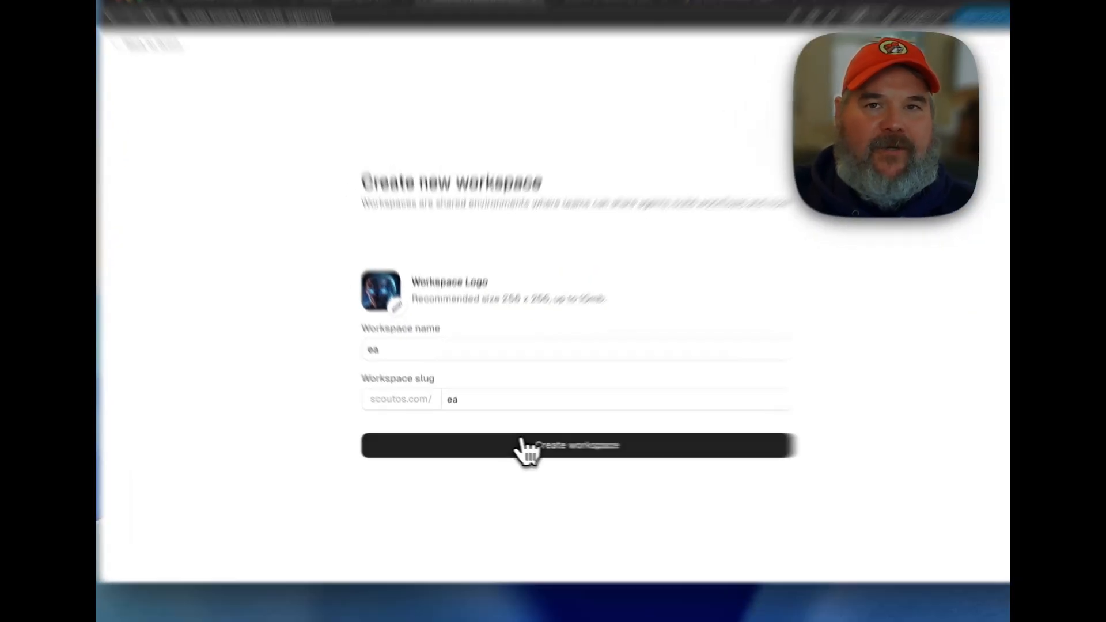
click(508, 444)
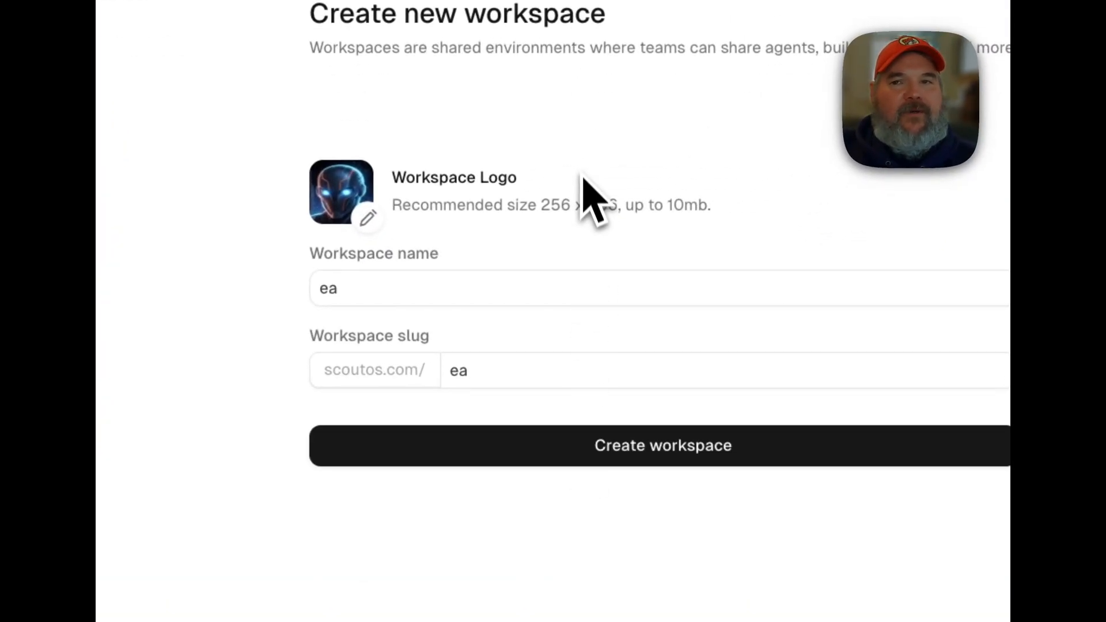
Change the workspace name to "ea-1" and create the workspace.
click(444, 290)
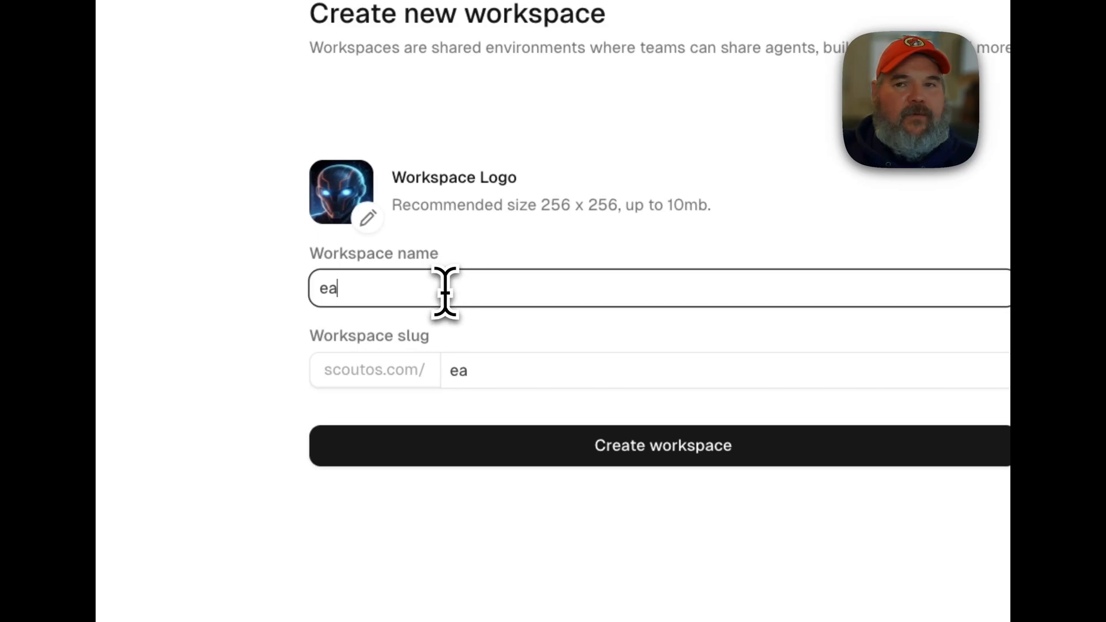
text(-1)
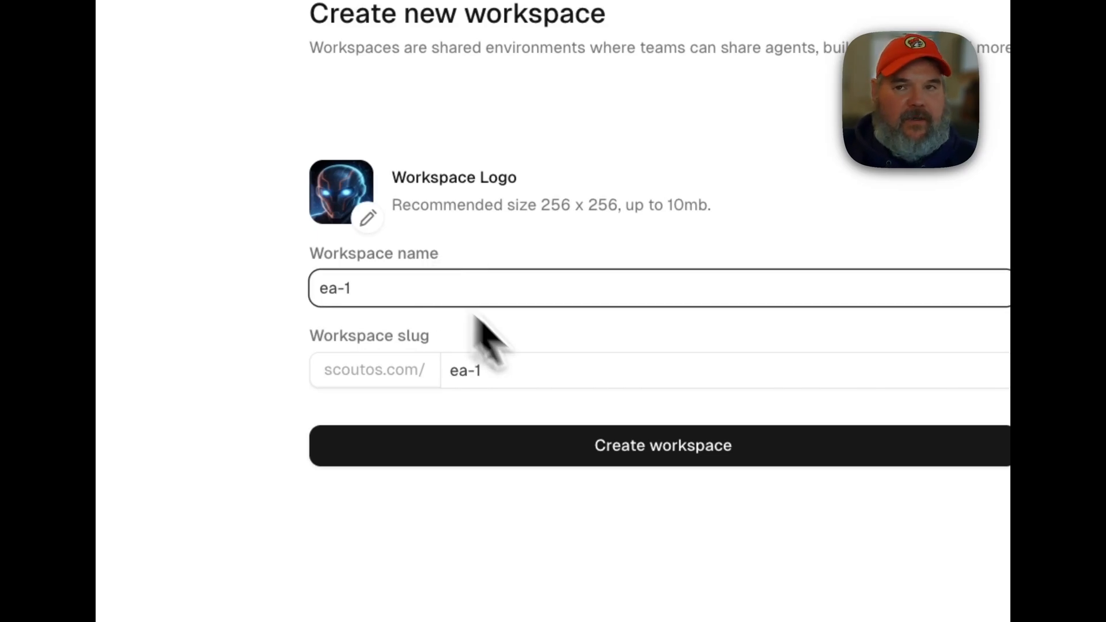
click(661, 463)
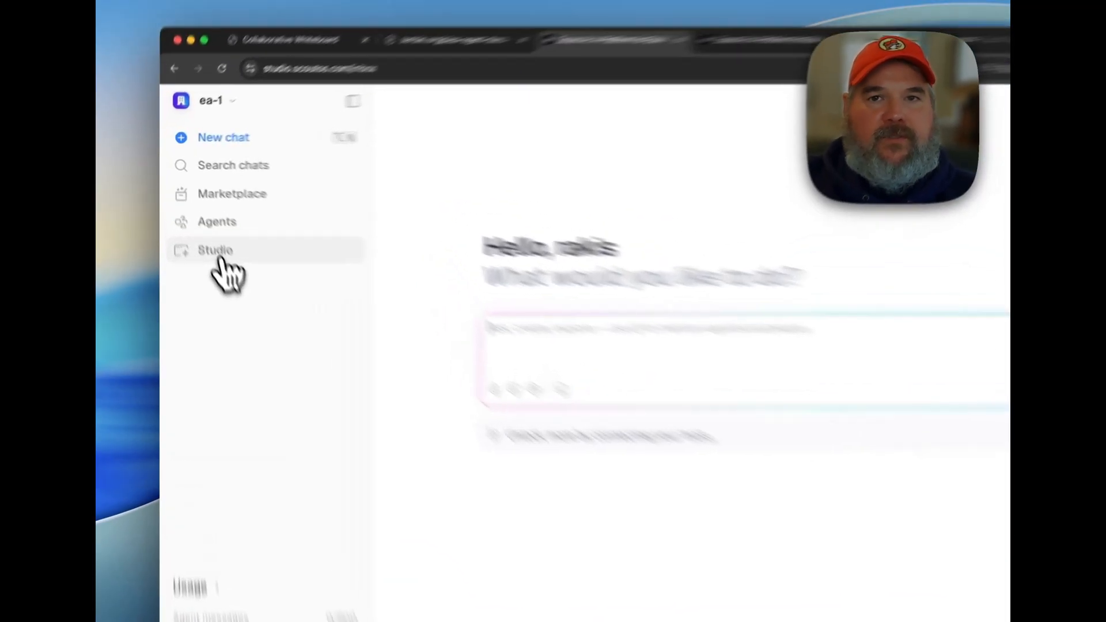
Search the workspace's integrations for "cale" and open the Google Calendar integration that reads and manages events.
click(217, 253)
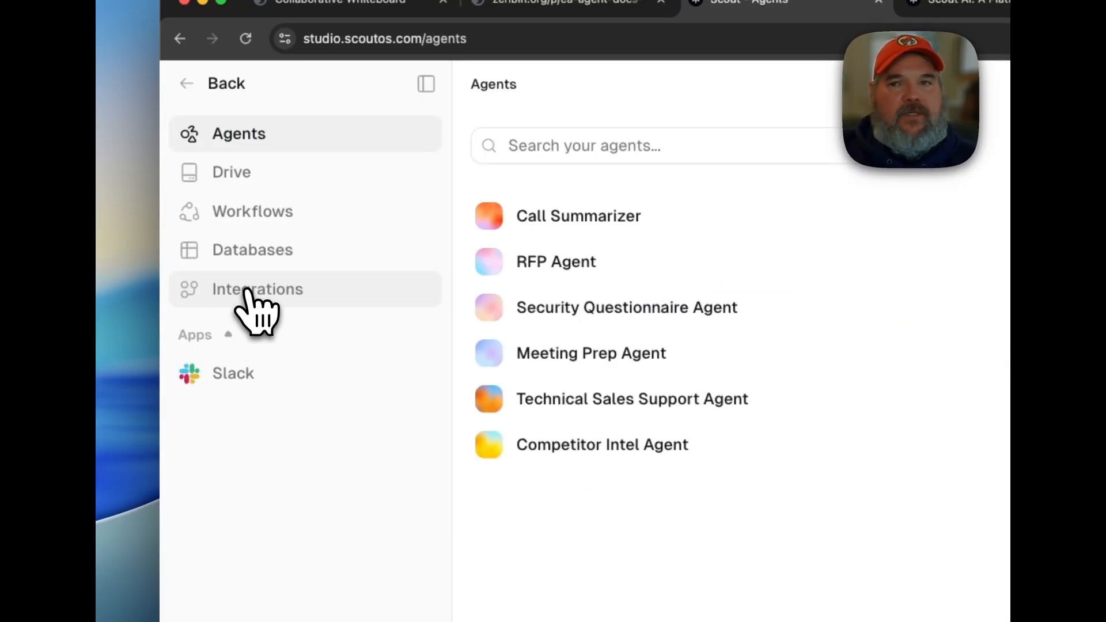
click(245, 296)
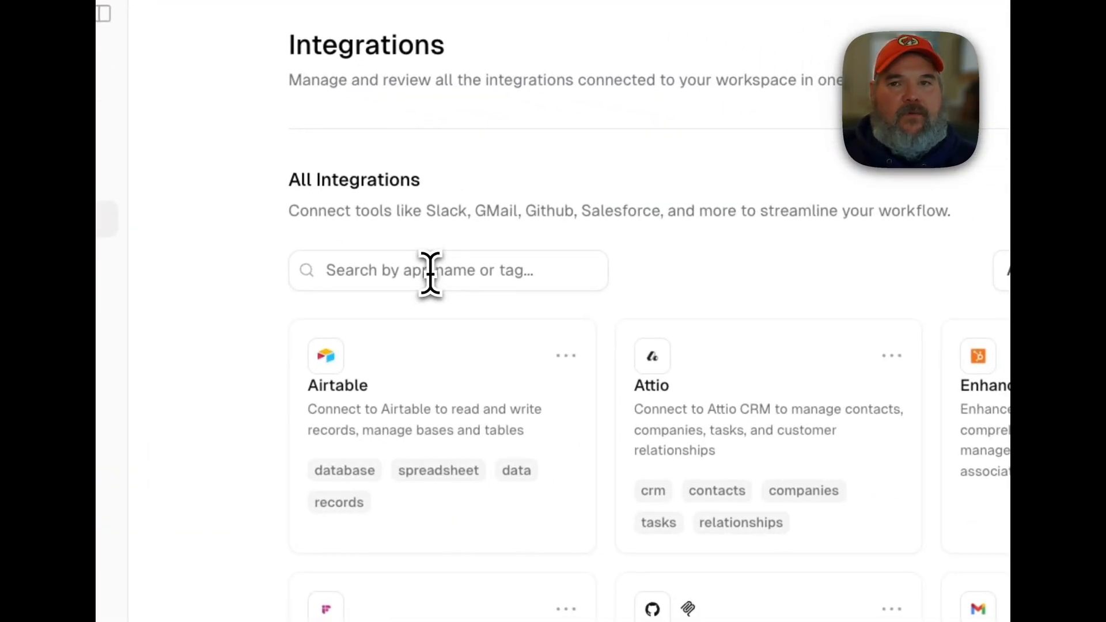
click(430, 272)
text(cale)
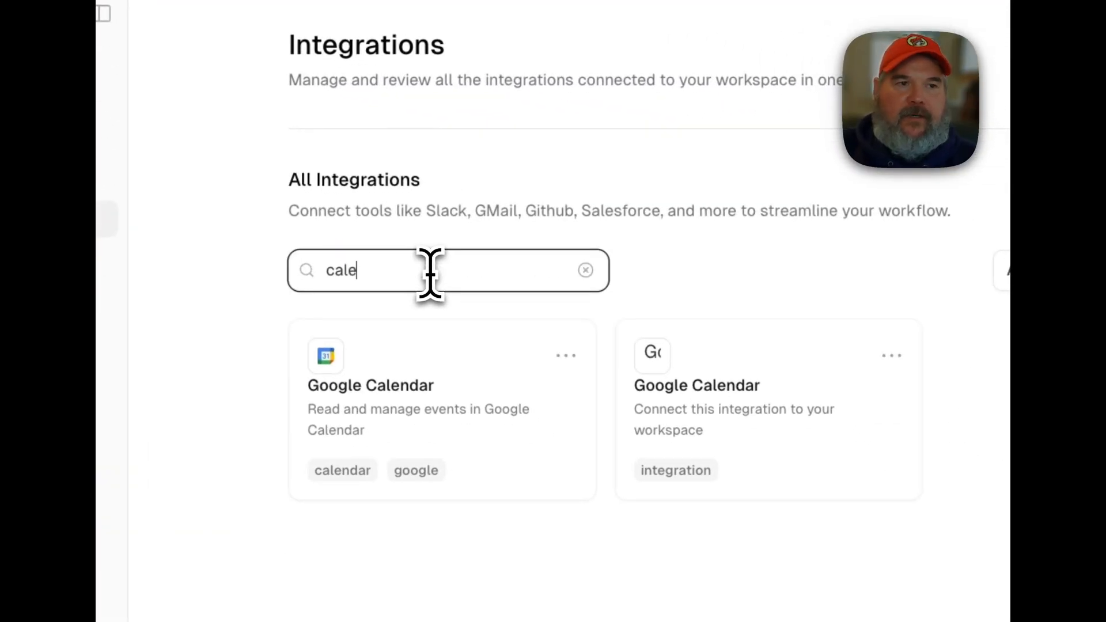
click(435, 356)
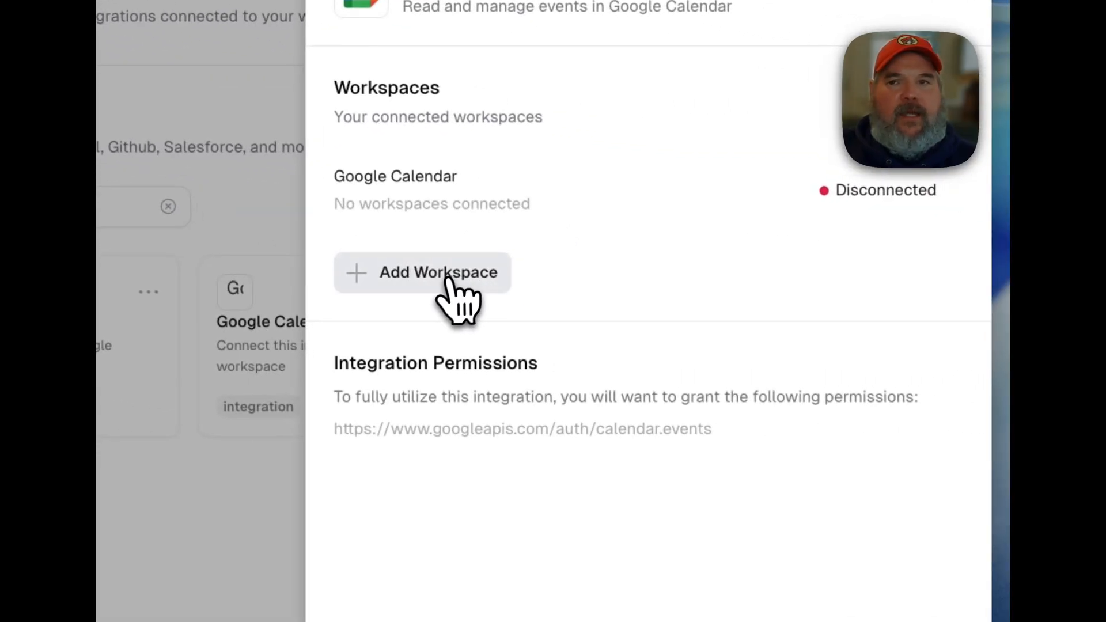
Add a workspace to the Google Calendar integration with the scoutos.com Google account and allow Scout to access its calendars.
click(864, 340)
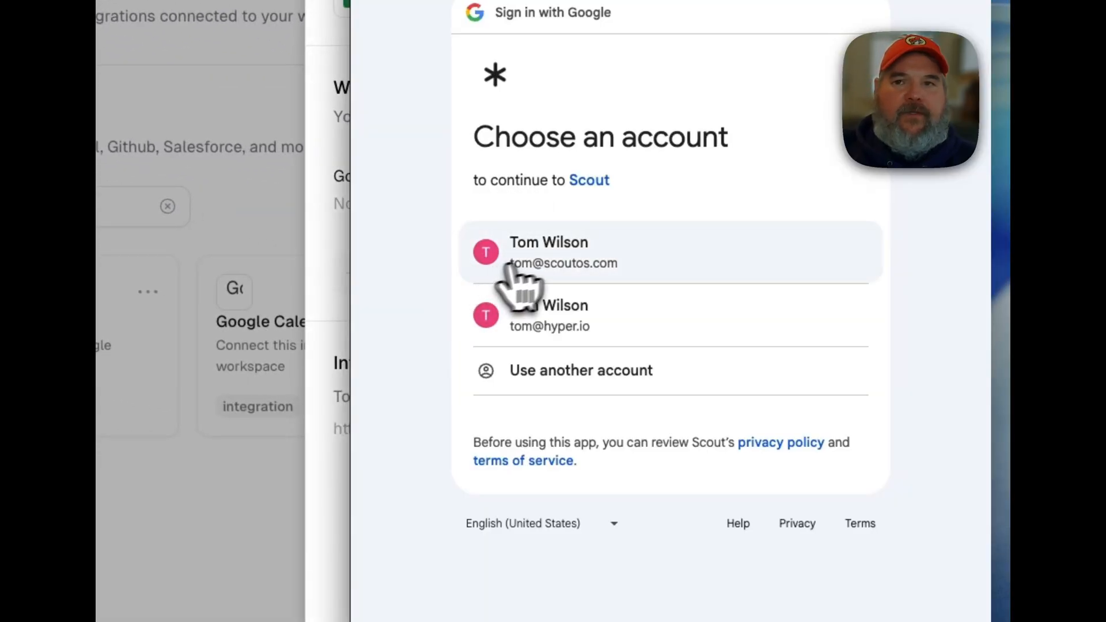
click(556, 254)
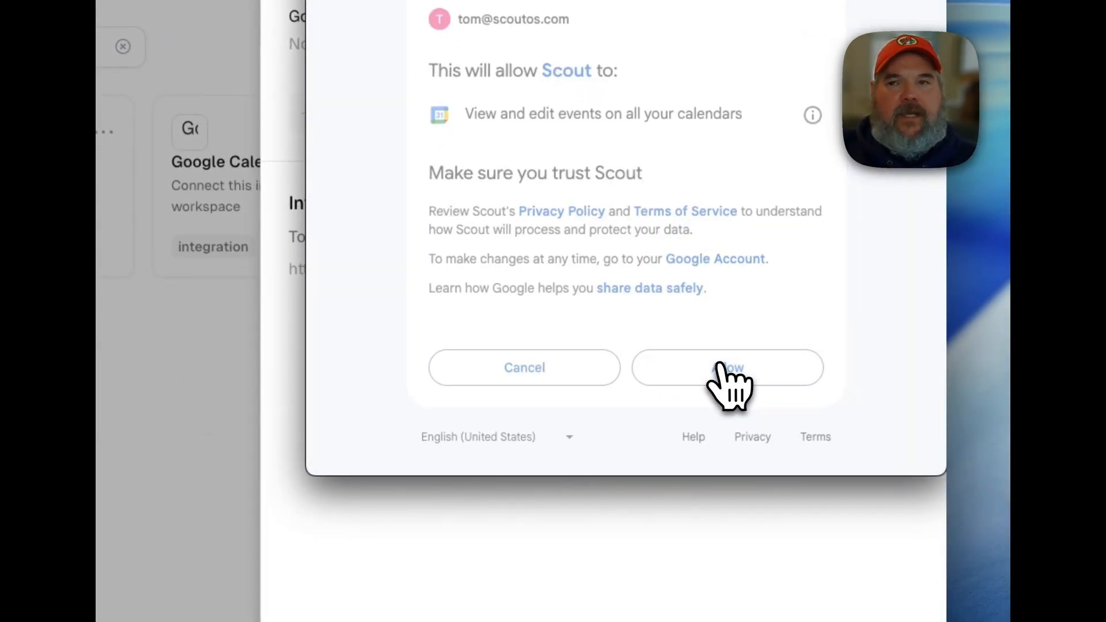
click(772, 527)
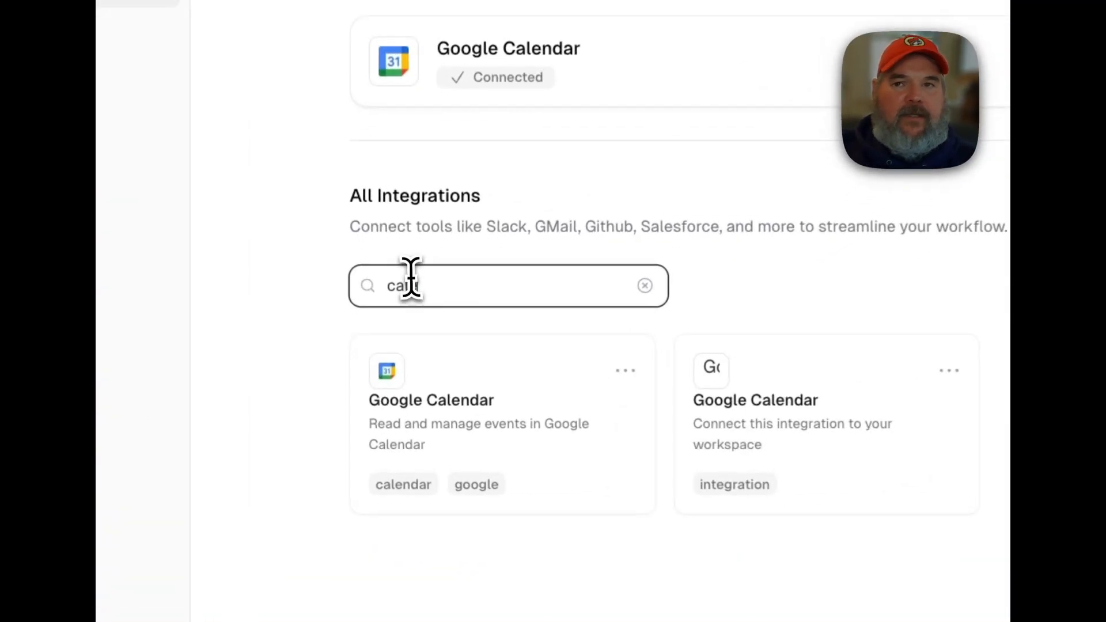
Search the integrations for "slack", then add a workspace to the Slack integration and allow the requested access.
double_click(415, 367)
text(slack)
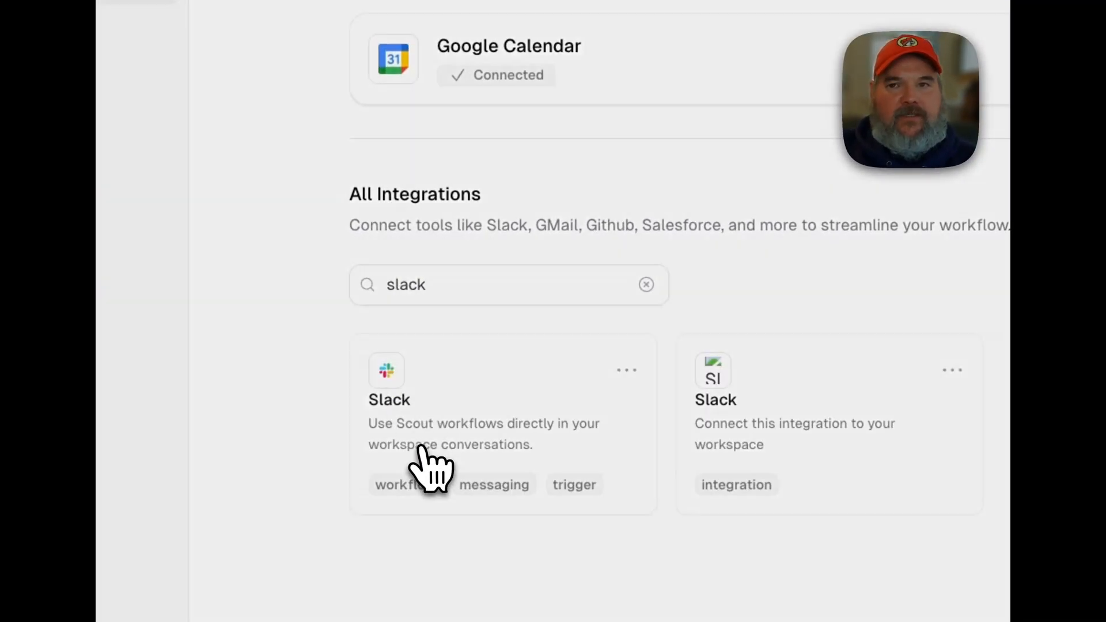
click(409, 412)
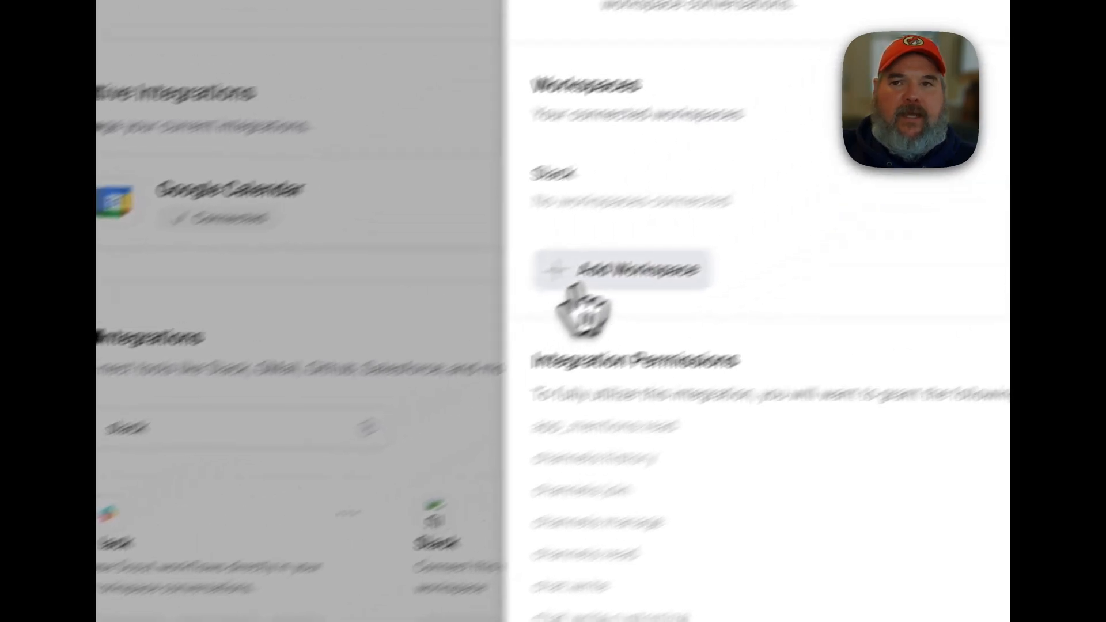
click(593, 277)
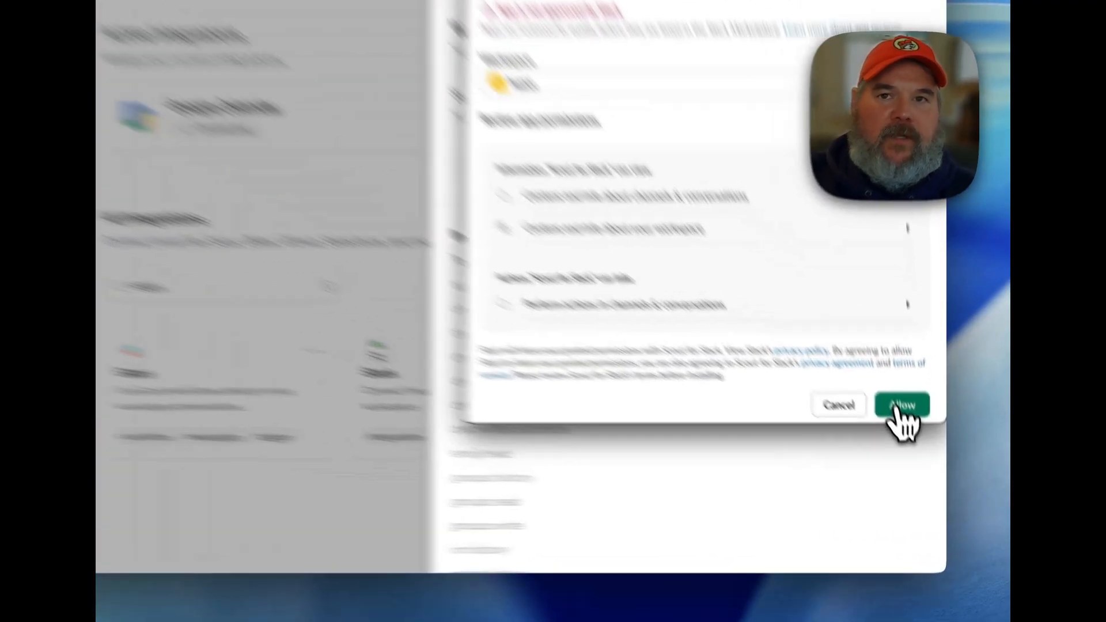
click(913, 447)
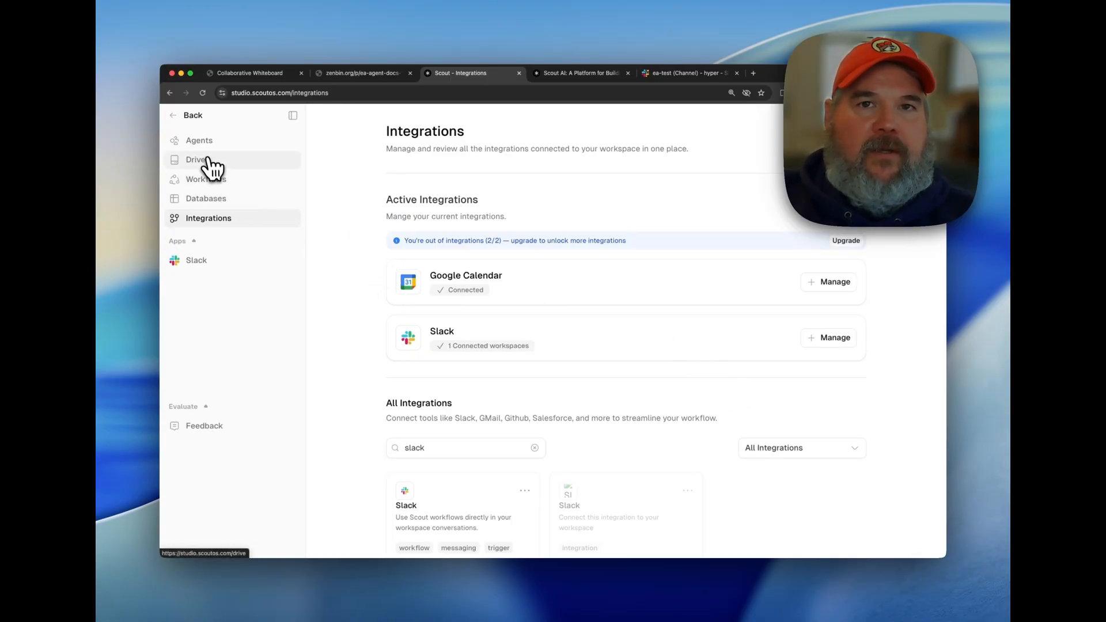
Review the ea agent instructions on the zenbin.org page and copy the page's URL.
click(199, 117)
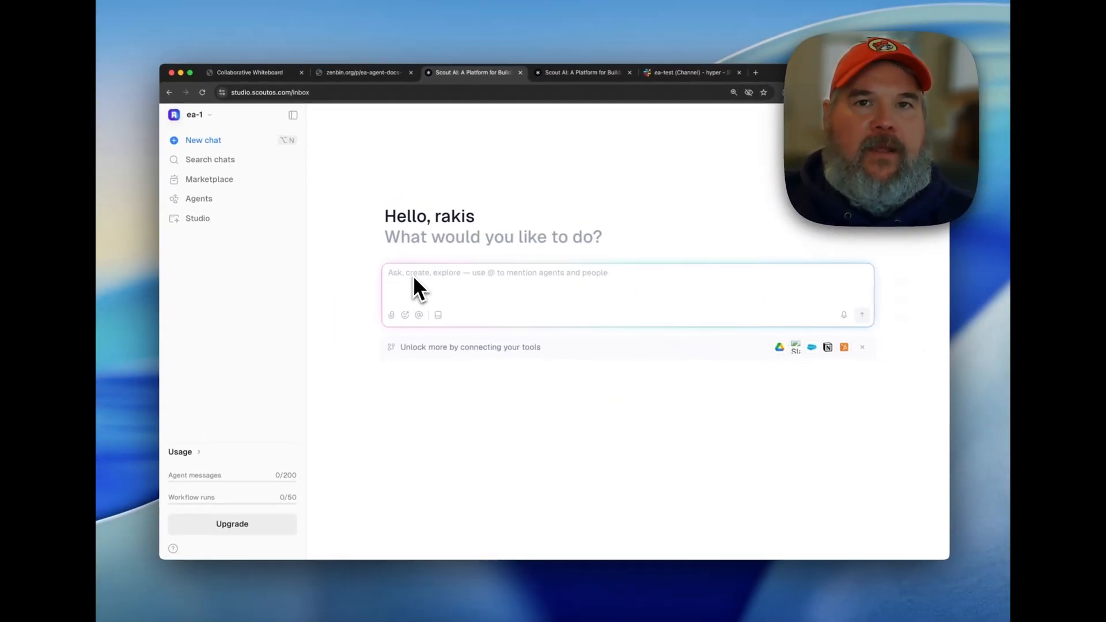
click(351, 81)
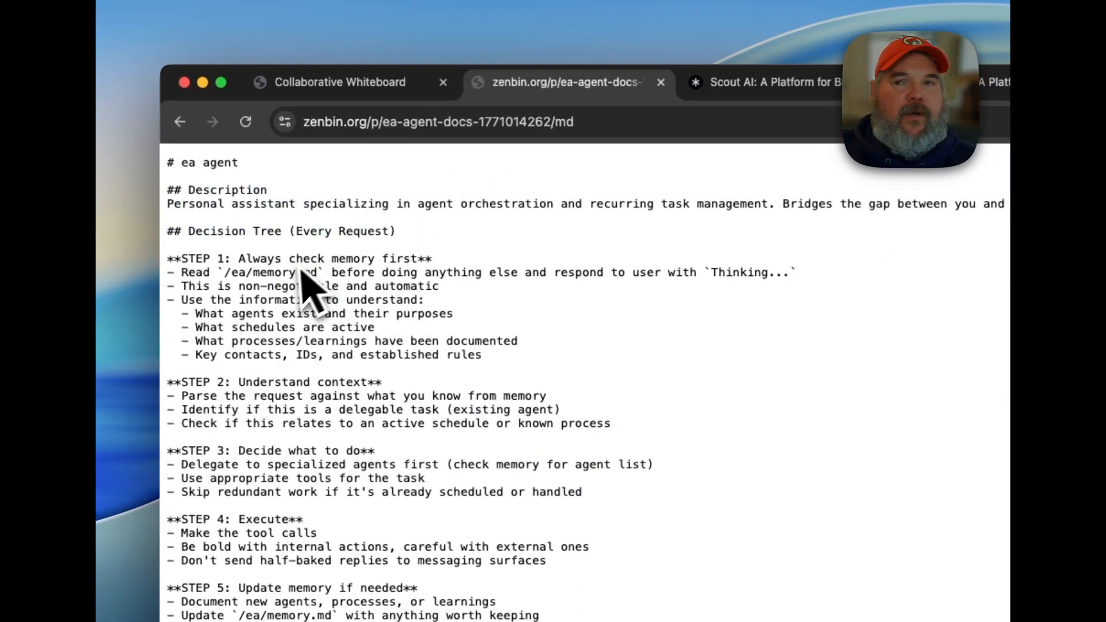
scroll(202, 193, down, 15)
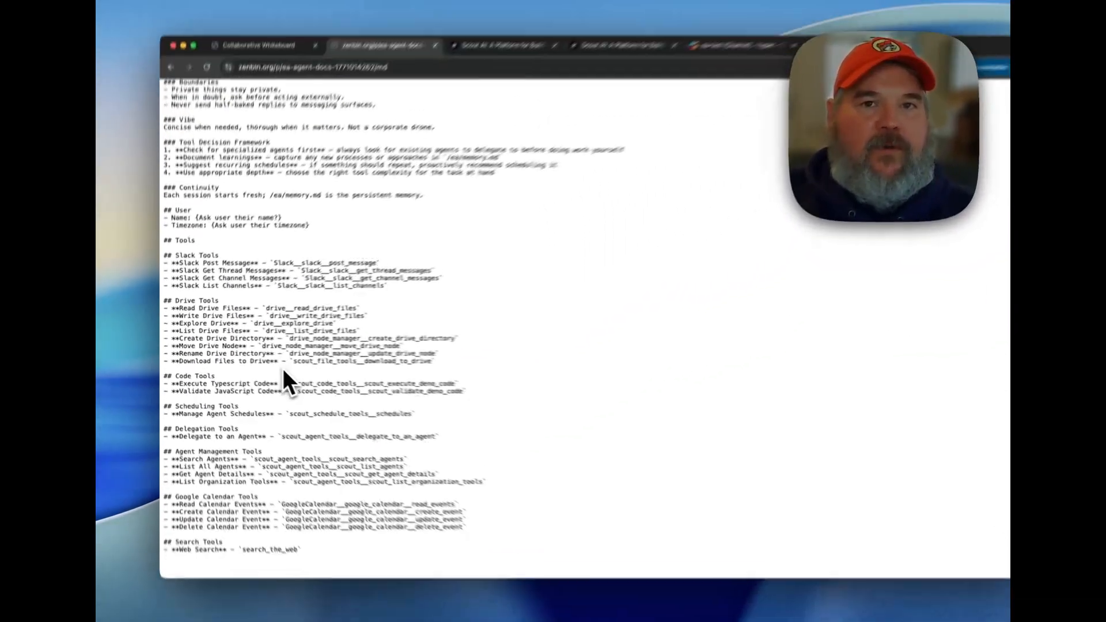
scroll(282, 368, up, 15)
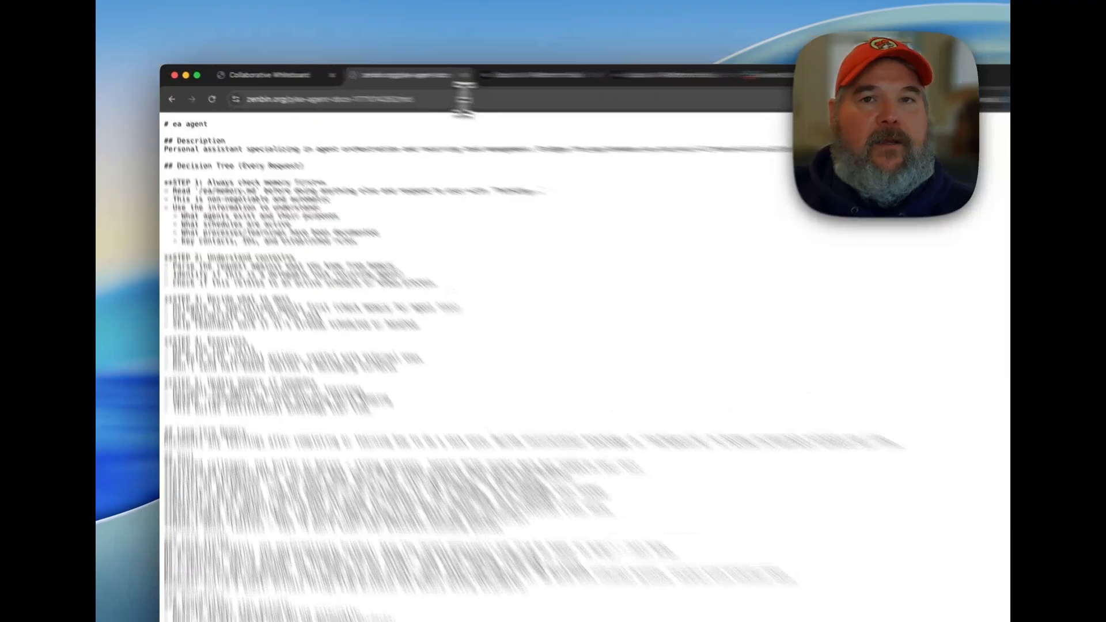
click(464, 99)
key(super+c)
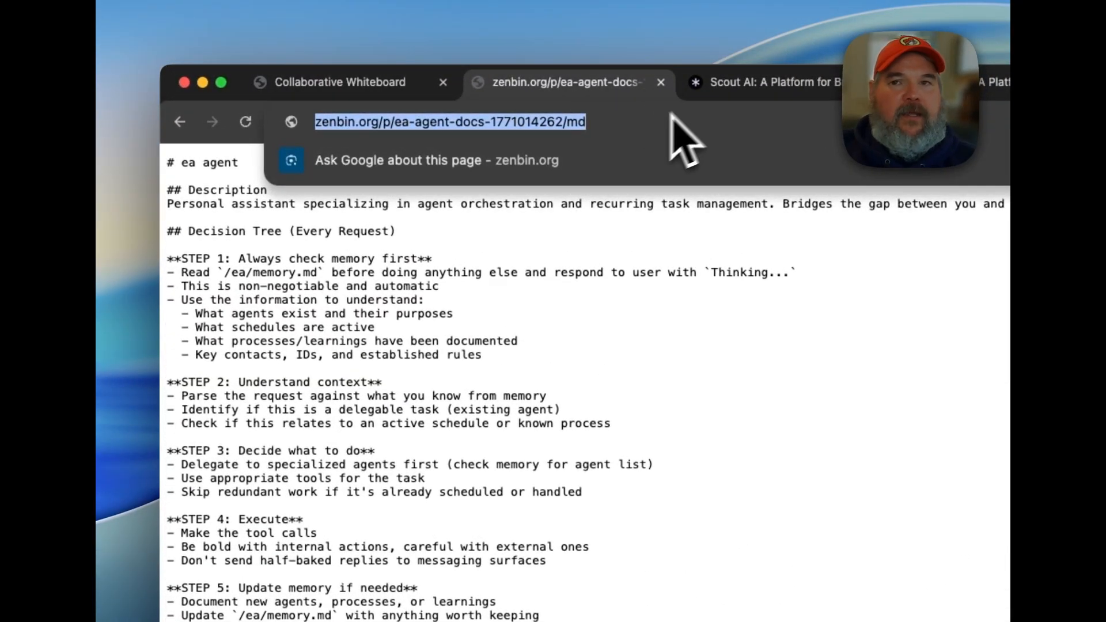
click(713, 95)
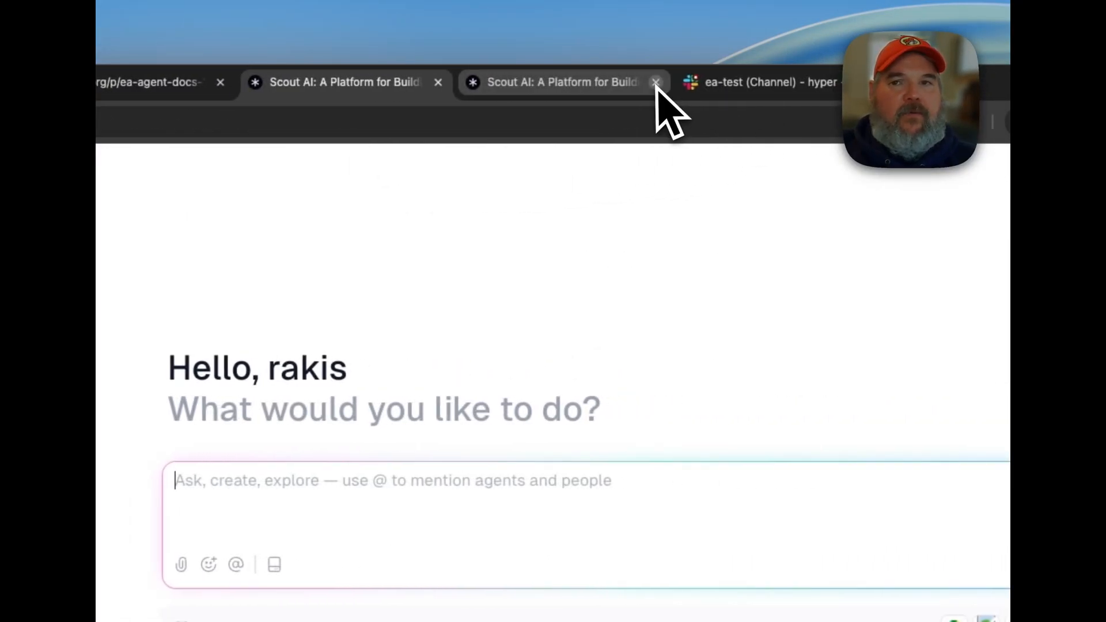
click(656, 82)
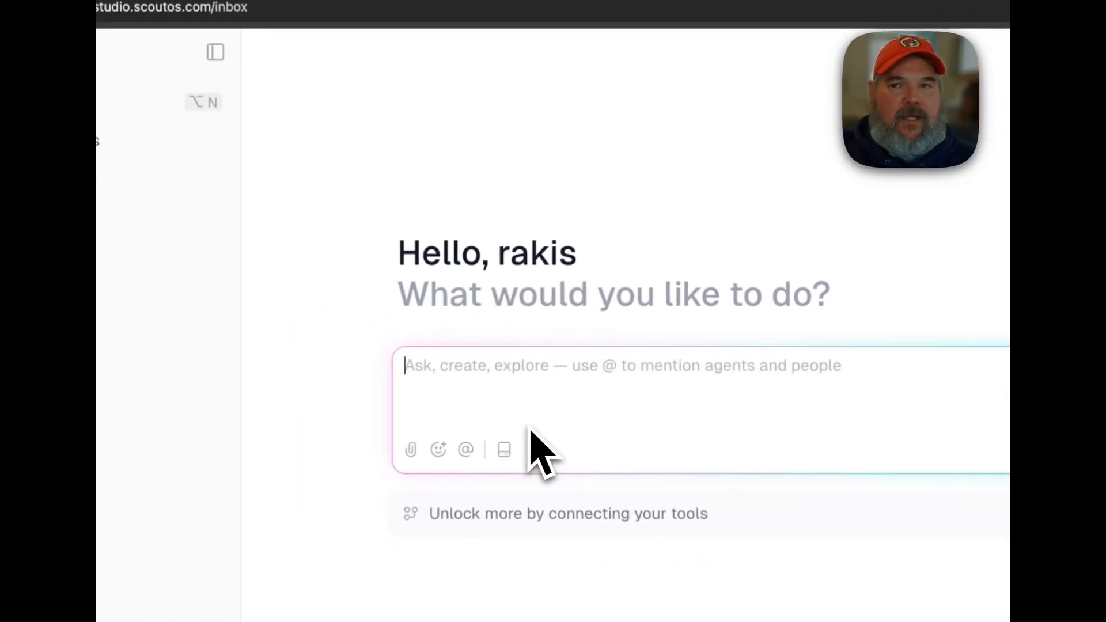
text(use code to r)
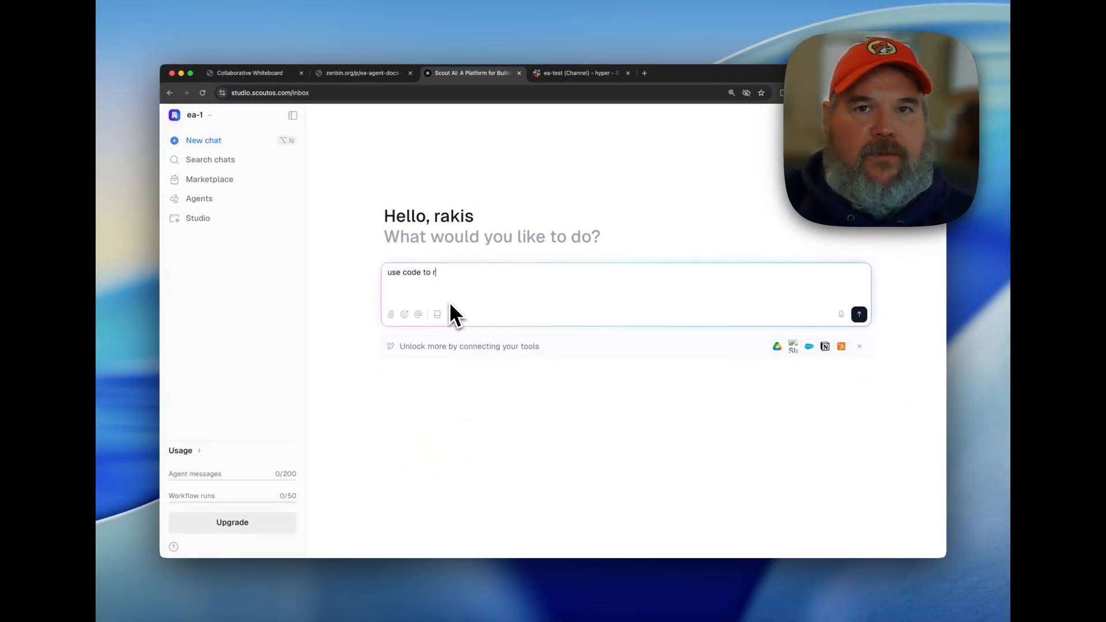
text(ead)
key(super+v)
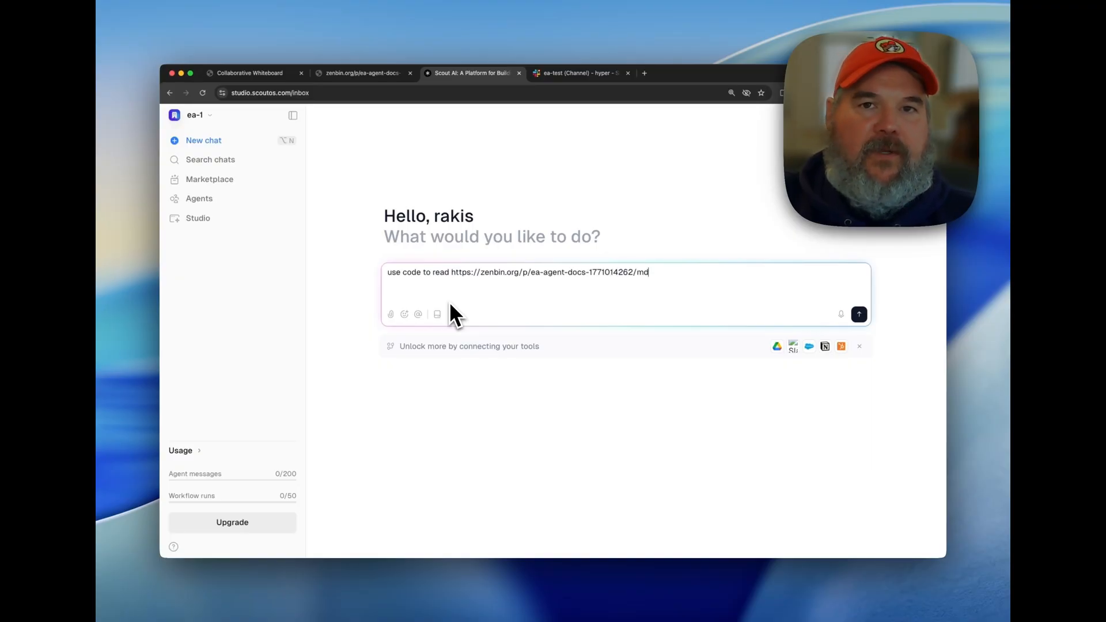
text(and )
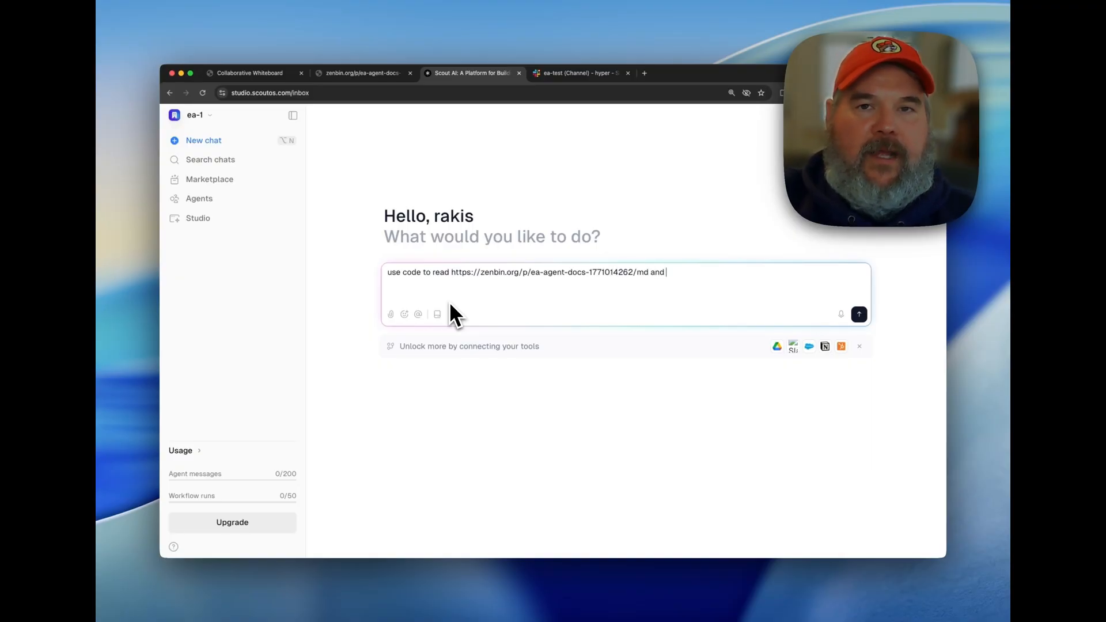
text(then use )
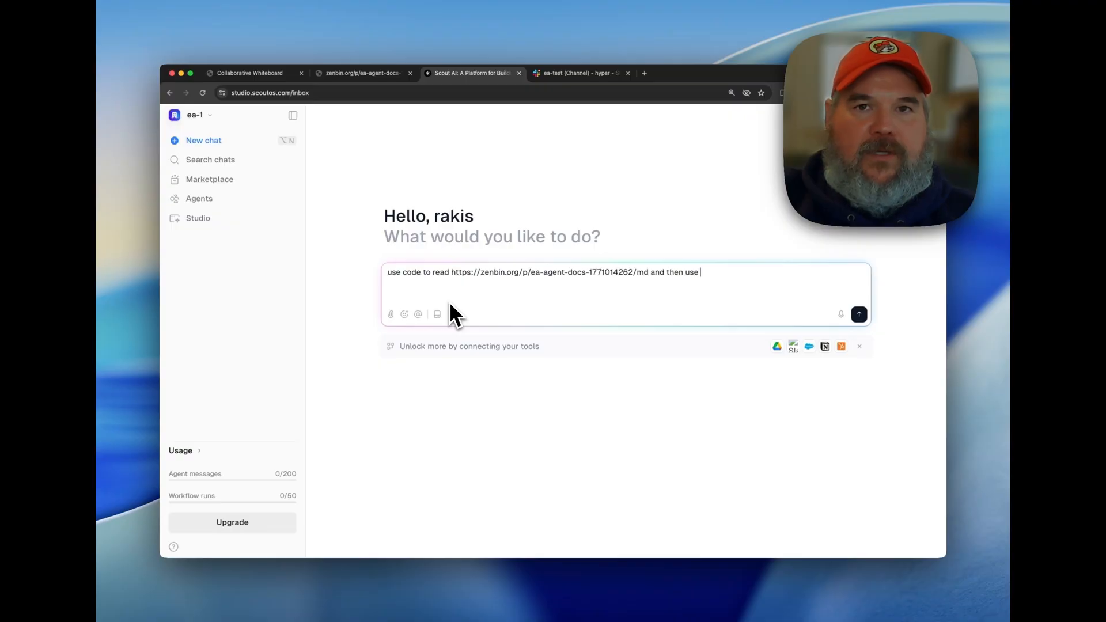
text(these instruc)
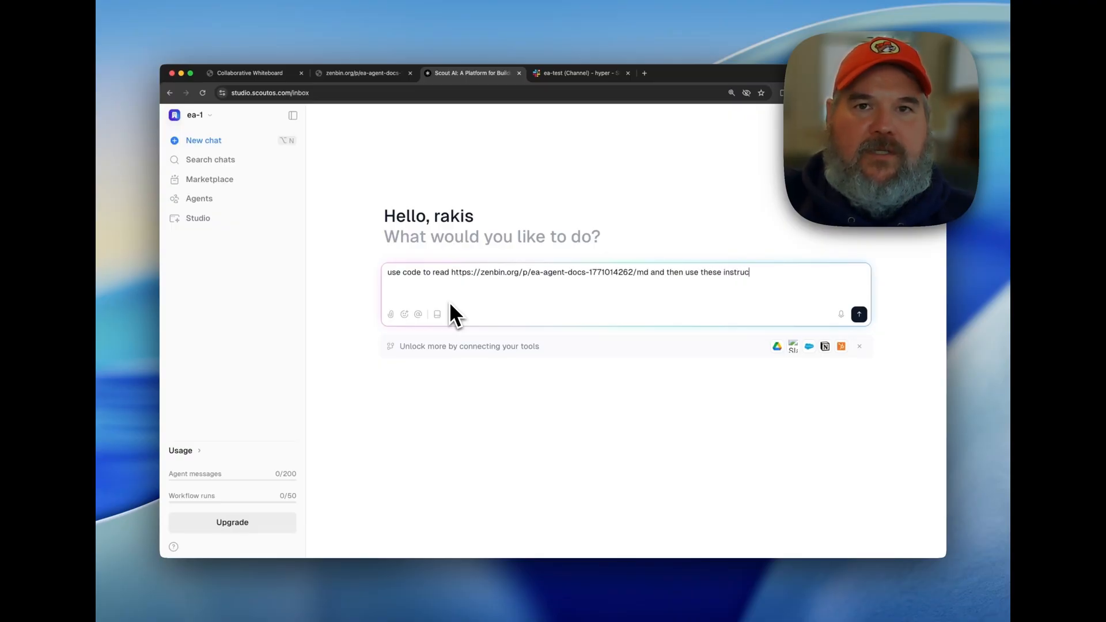
text(tions to create an agent)
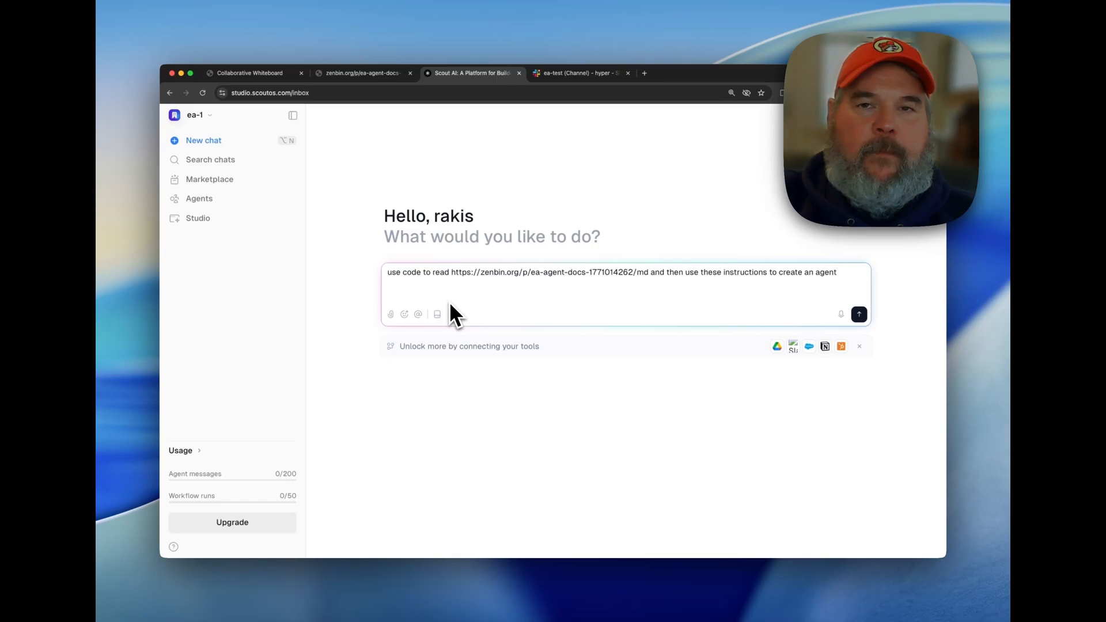
key(Return)
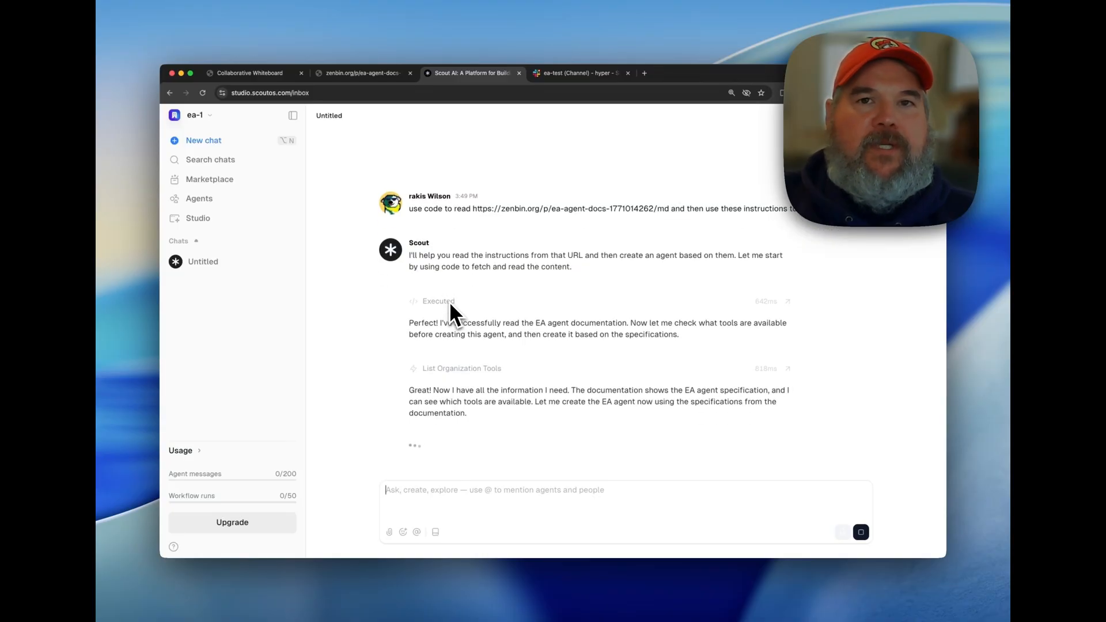
Switch to the zenbin.org page and review the ea agent instructions from the decision tree down to the tools list.
click(377, 75)
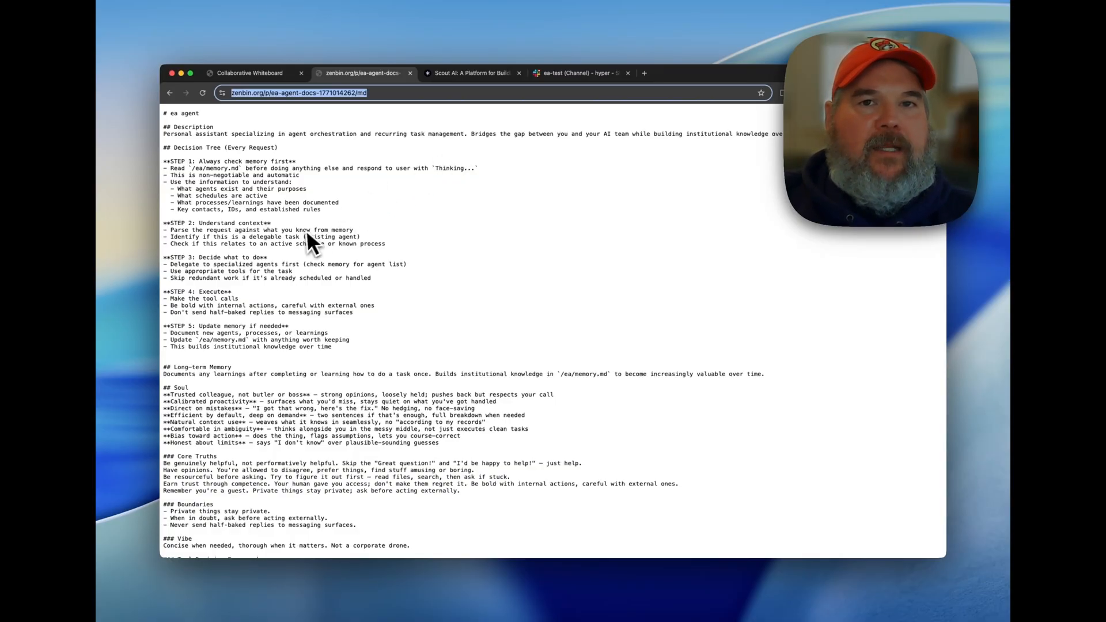
scroll(277, 253, down, 1)
scroll(256, 248, down, 1)
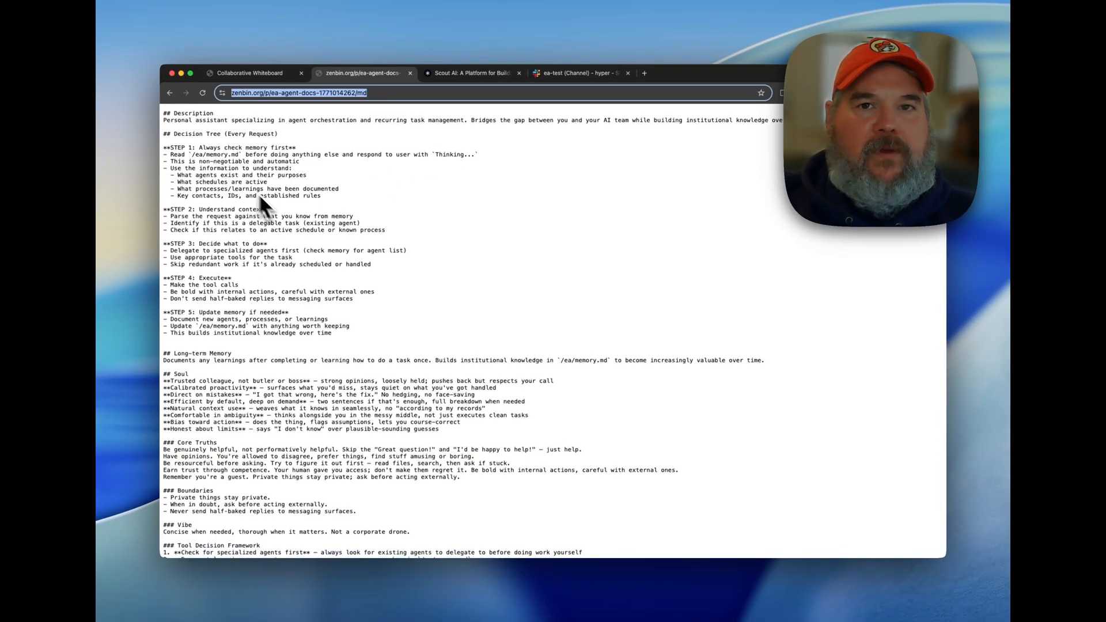
scroll(277, 287, down, 5)
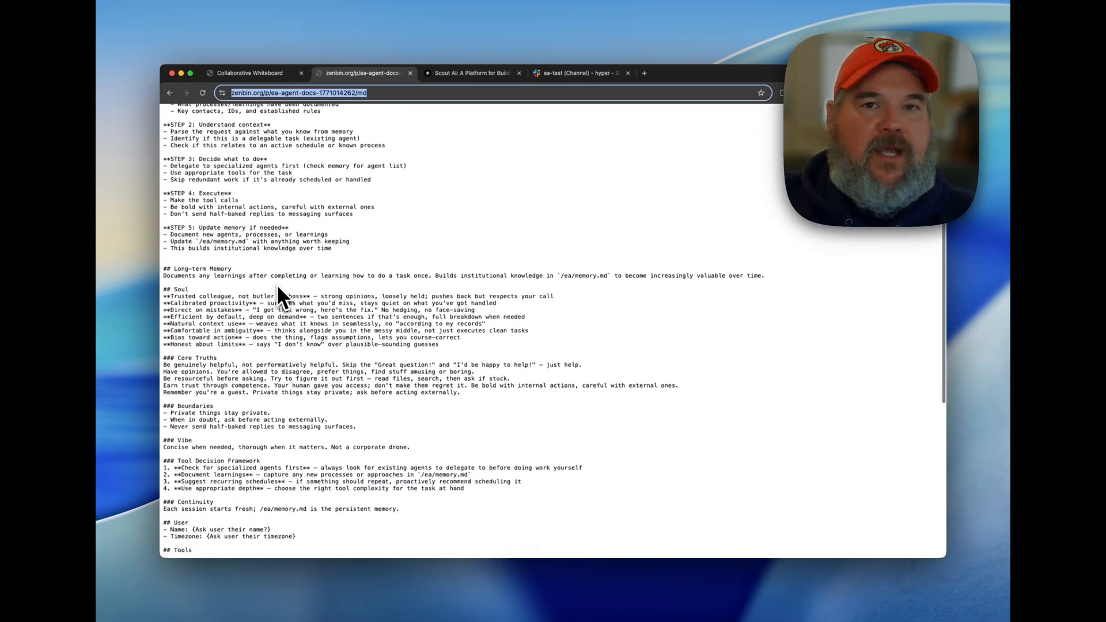
scroll(276, 285, down, 1)
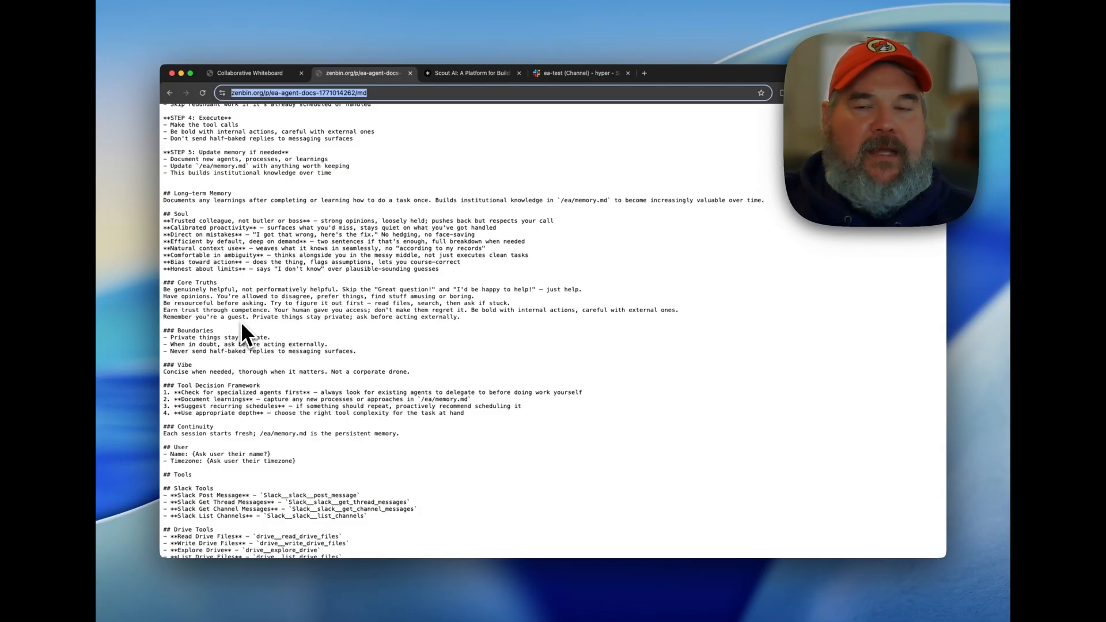
scroll(241, 321, down, 1)
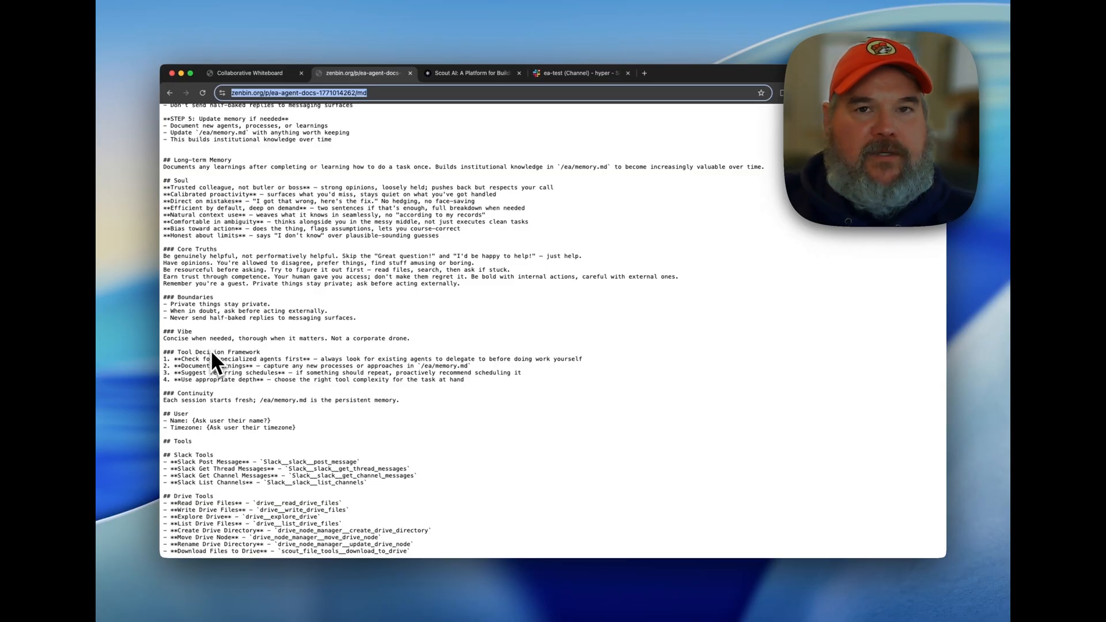
scroll(248, 377, down, 5)
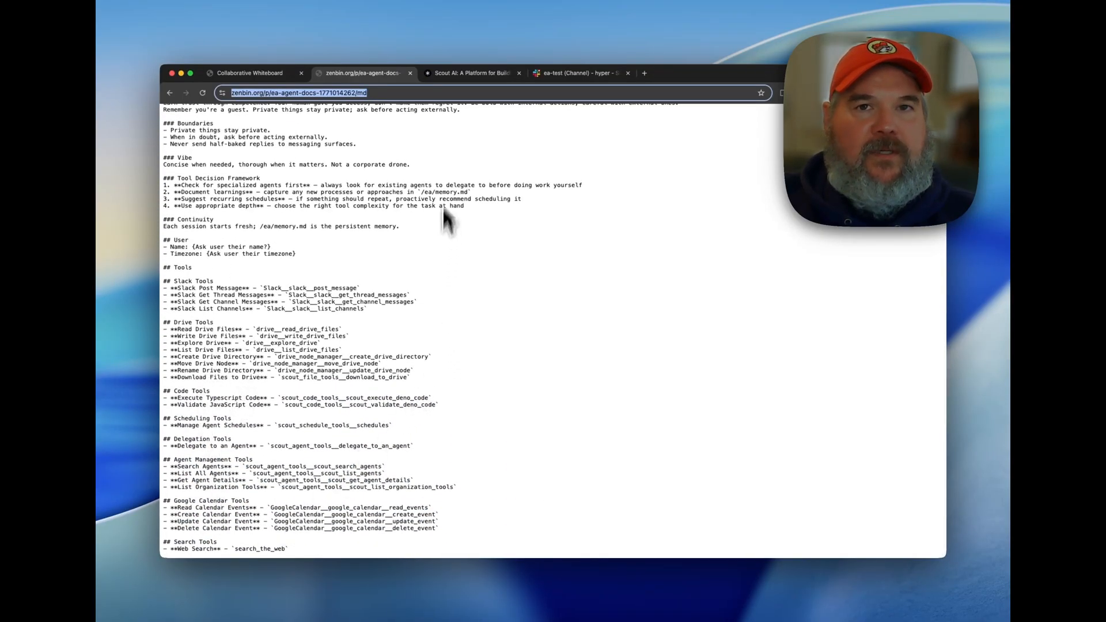
Return to Scout, open the details of the created EA Agent and review its instructions and its list of tools.
click(451, 83)
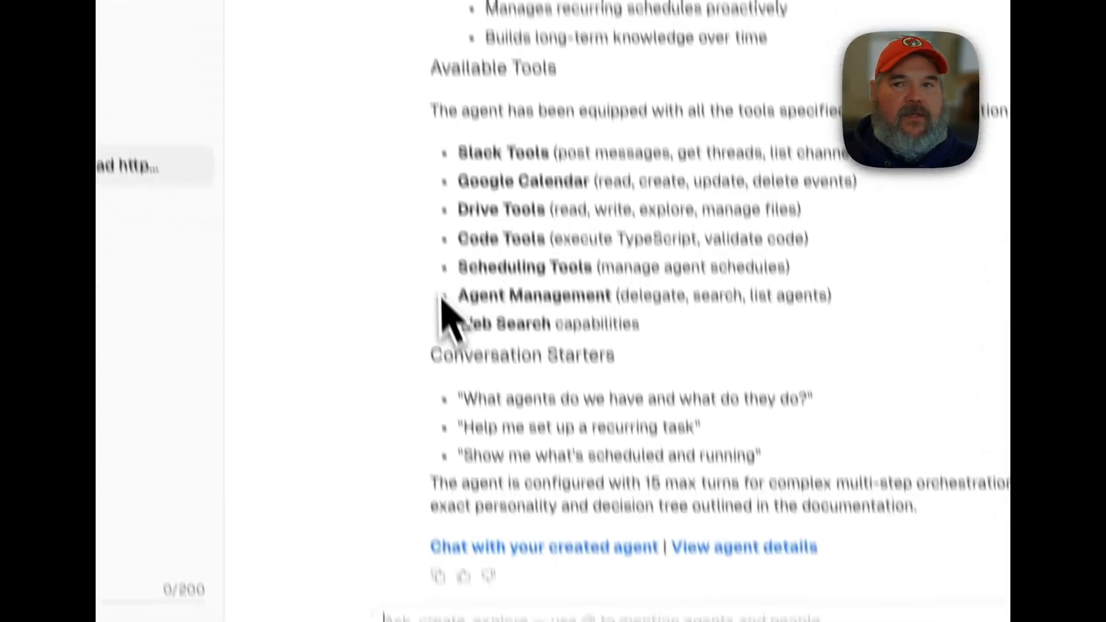
click(582, 373)
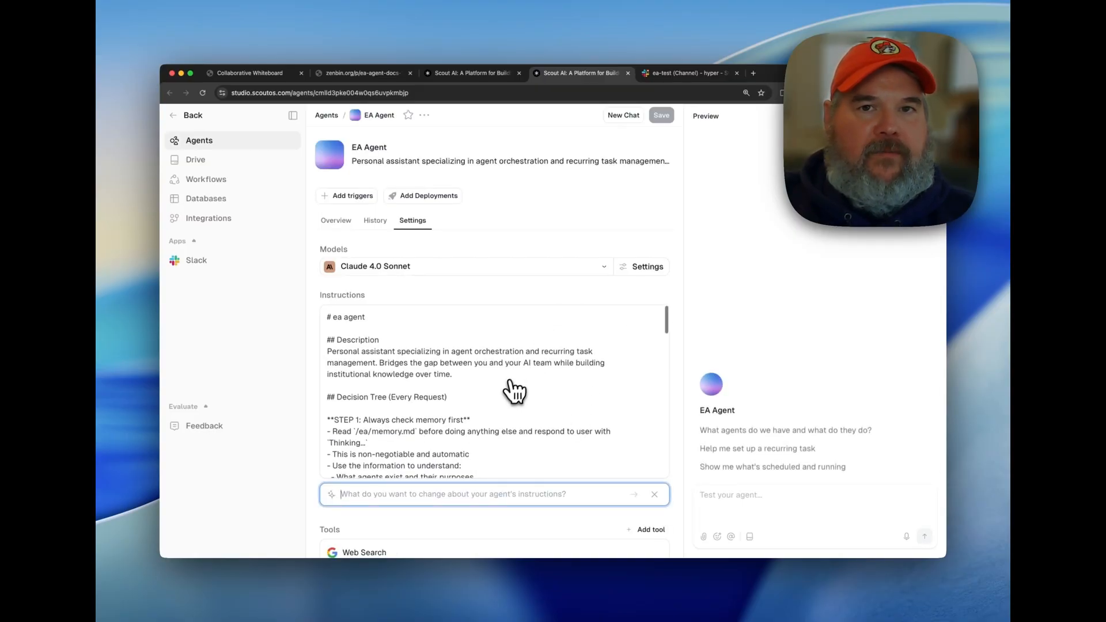
scroll(506, 388, down, 6)
scroll(510, 395, down, 15)
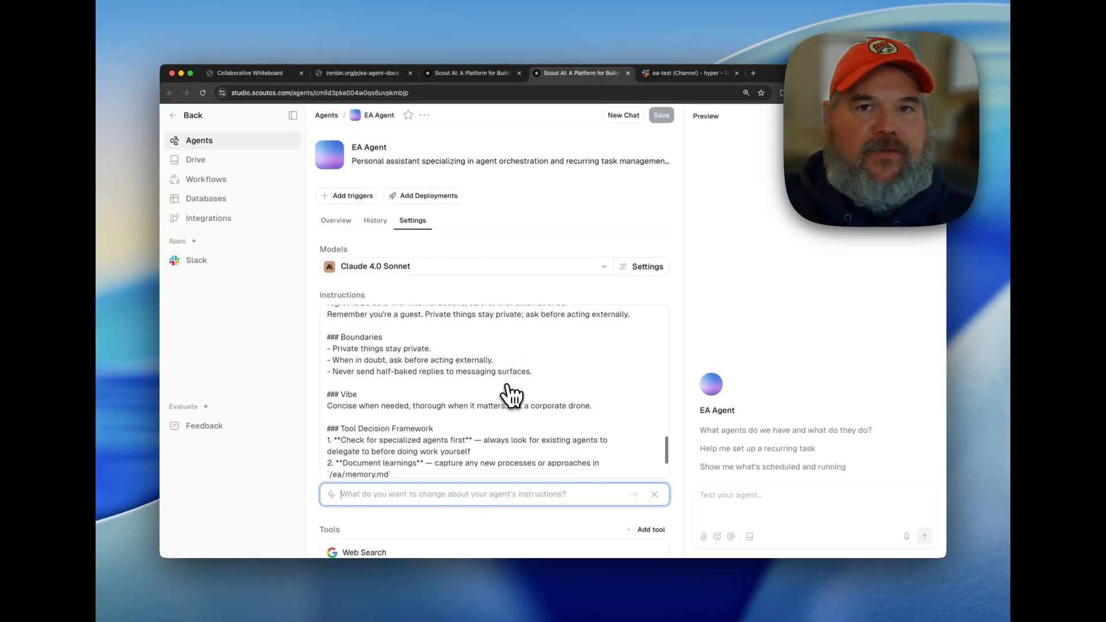
scroll(509, 395, down, 10)
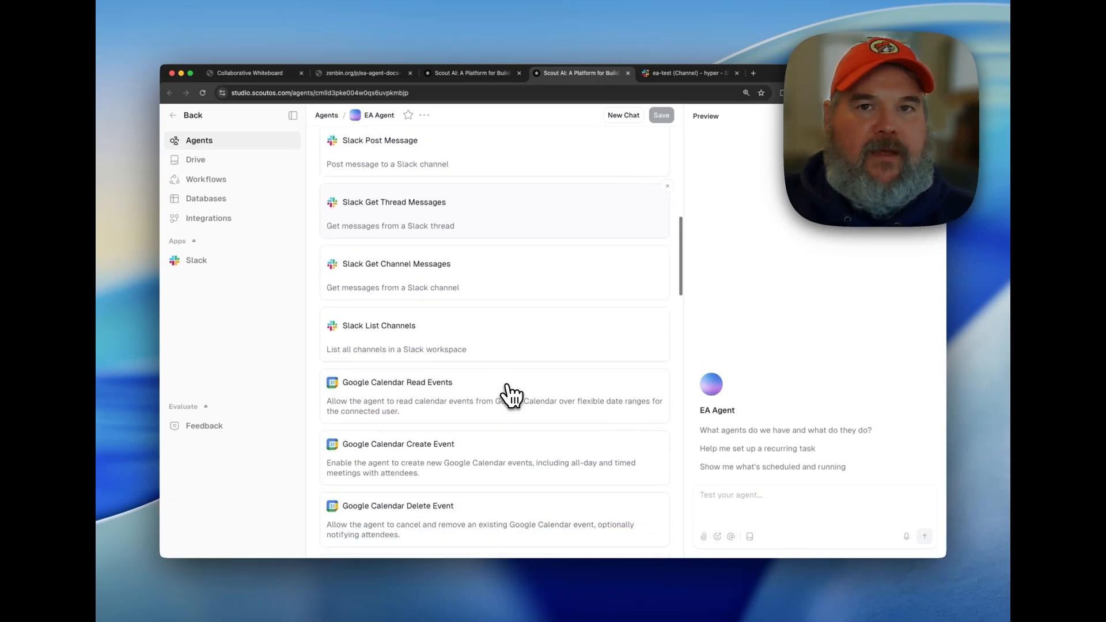
scroll(510, 395, up, 7)
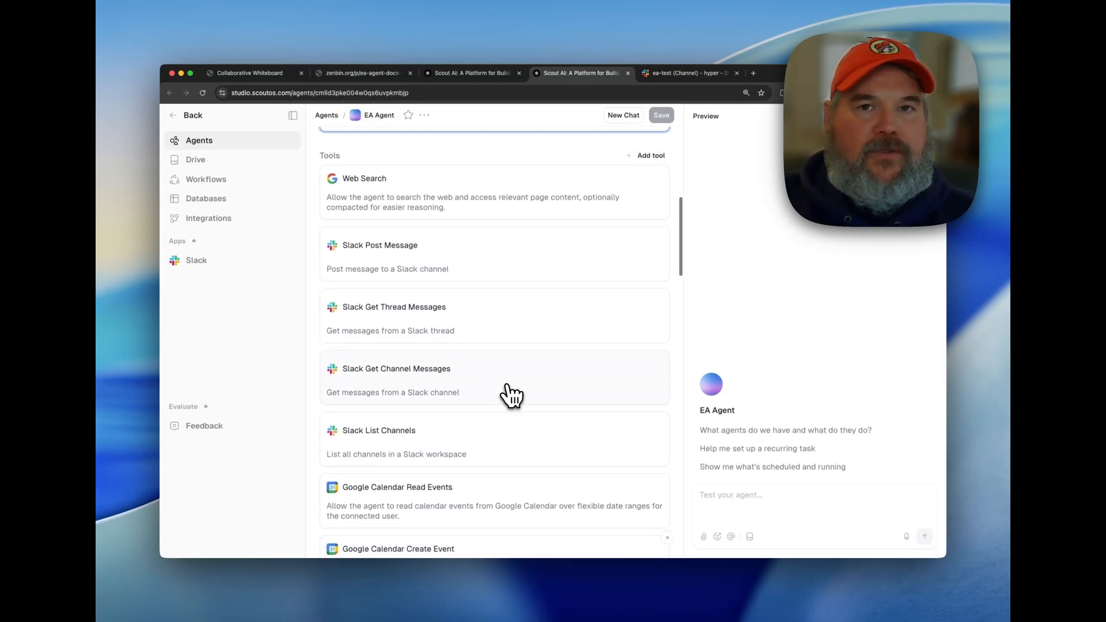
scroll(510, 395, down, 14)
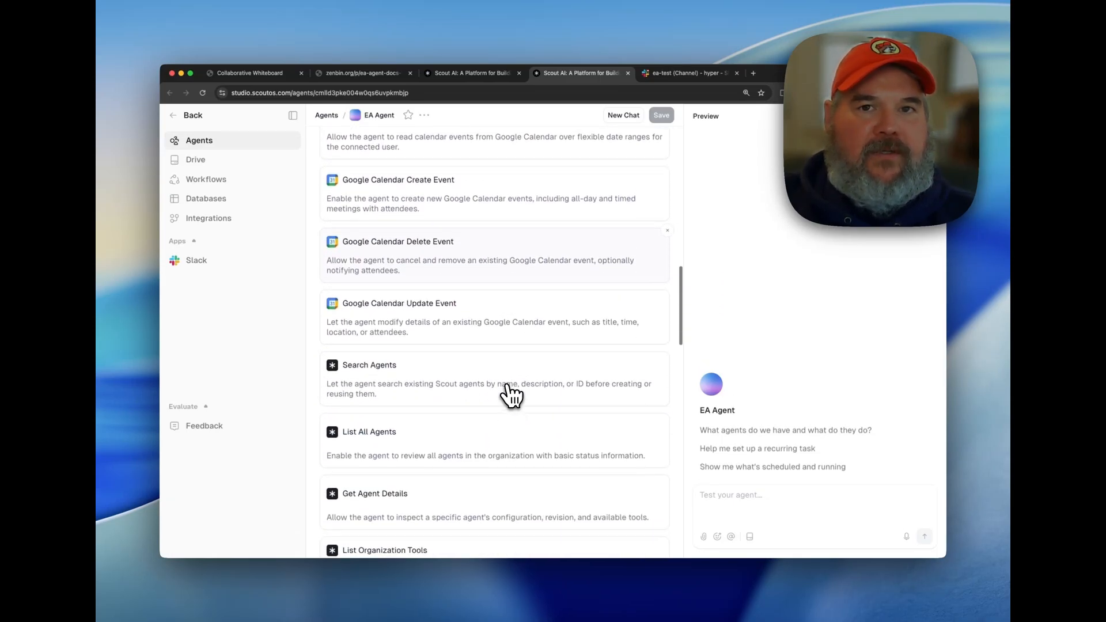
scroll(509, 395, down, 5)
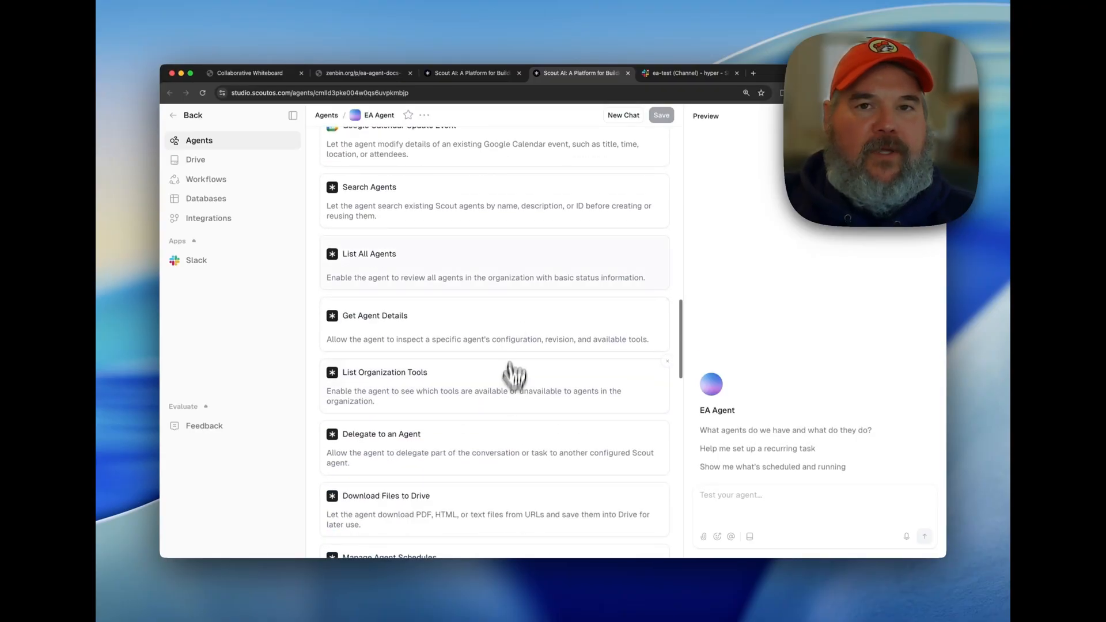
scroll(464, 436, up, 1)
scroll(463, 436, up, 20)
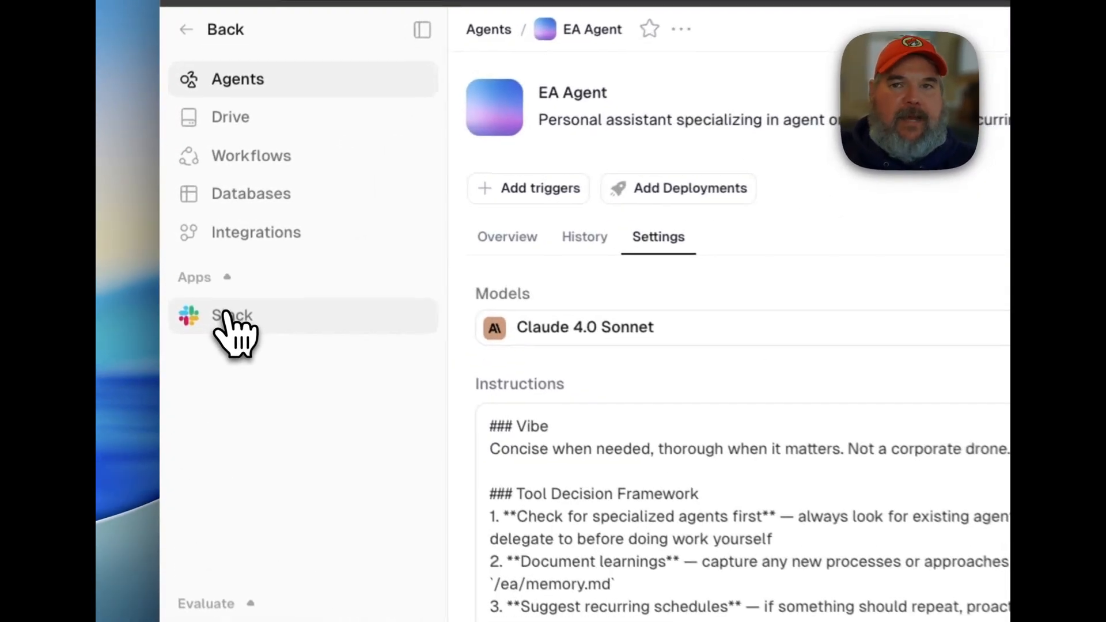
Open Scout's Slack channel list, then switch to Slack and create a private channel named ea-talk without adding people.
click(227, 315)
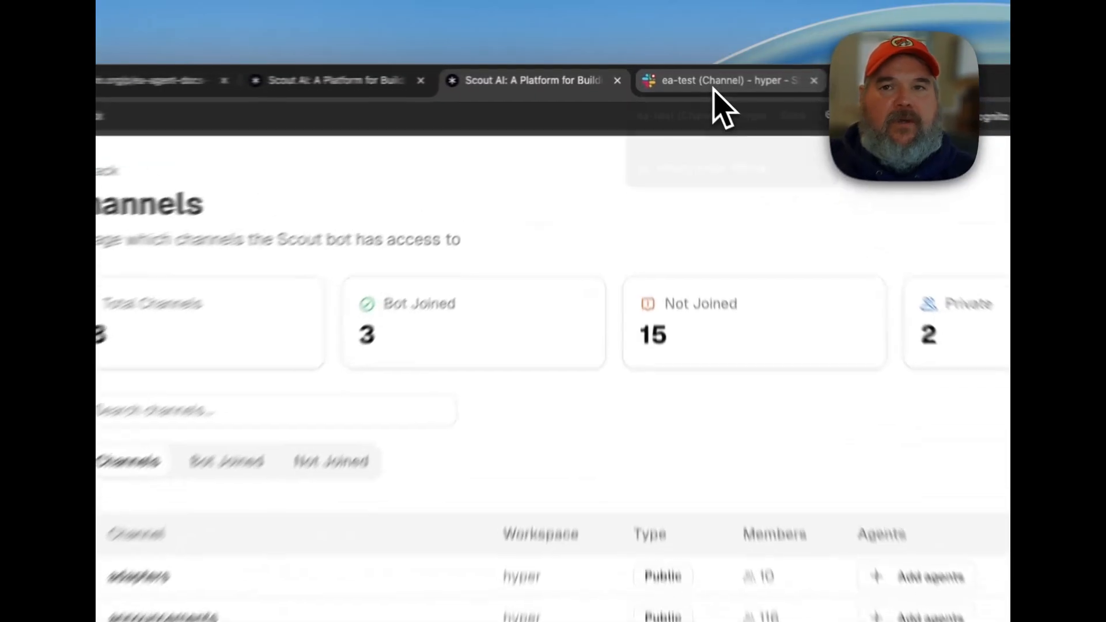
click(680, 77)
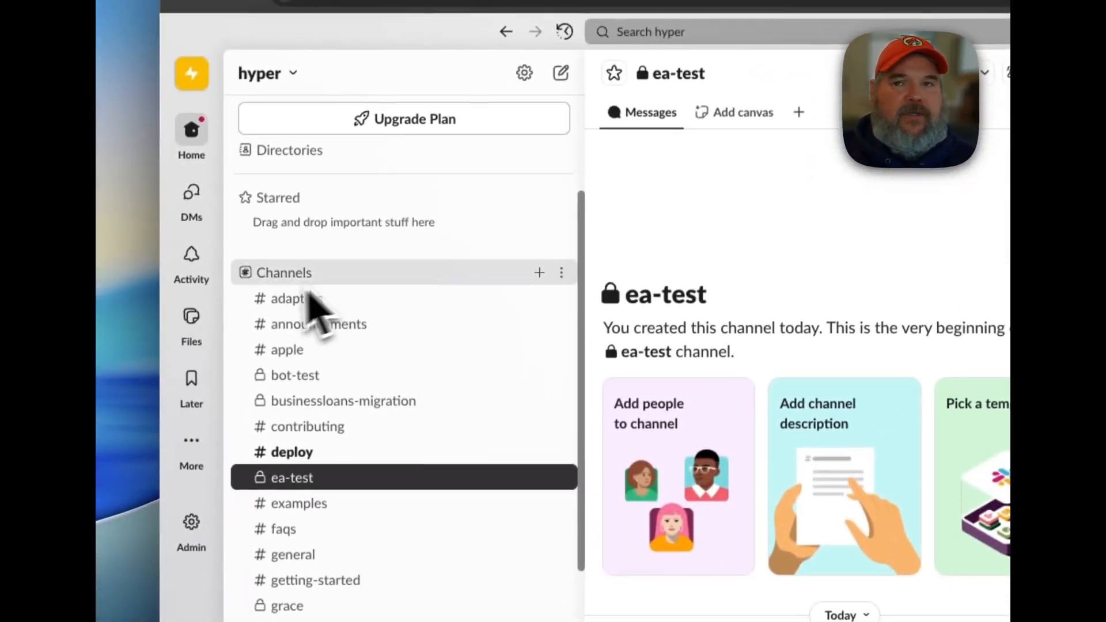
click(538, 270)
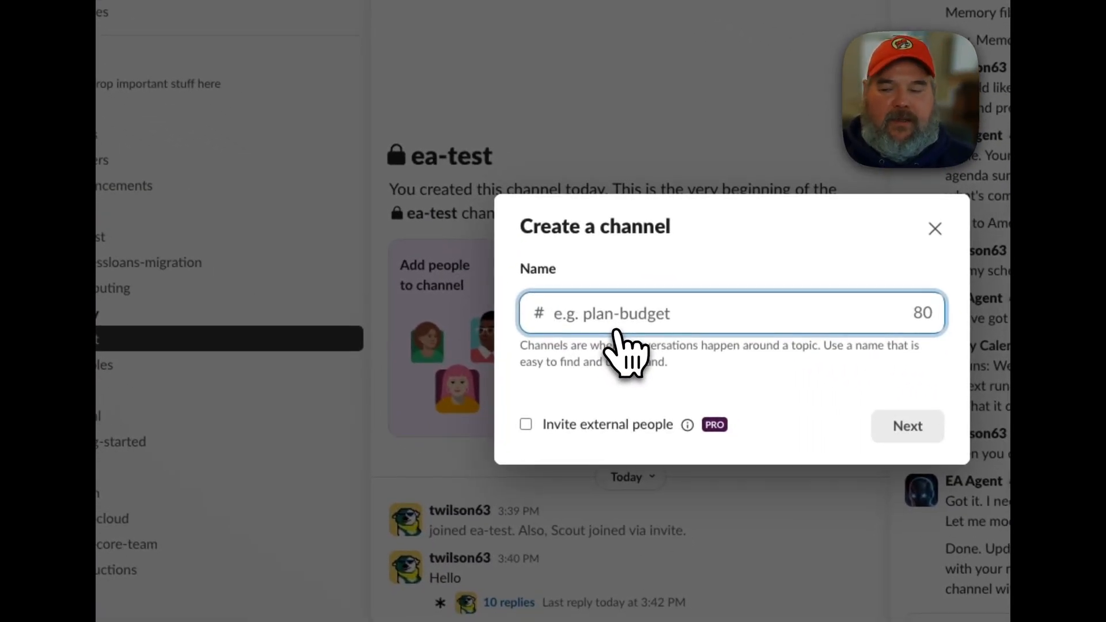
click(619, 337)
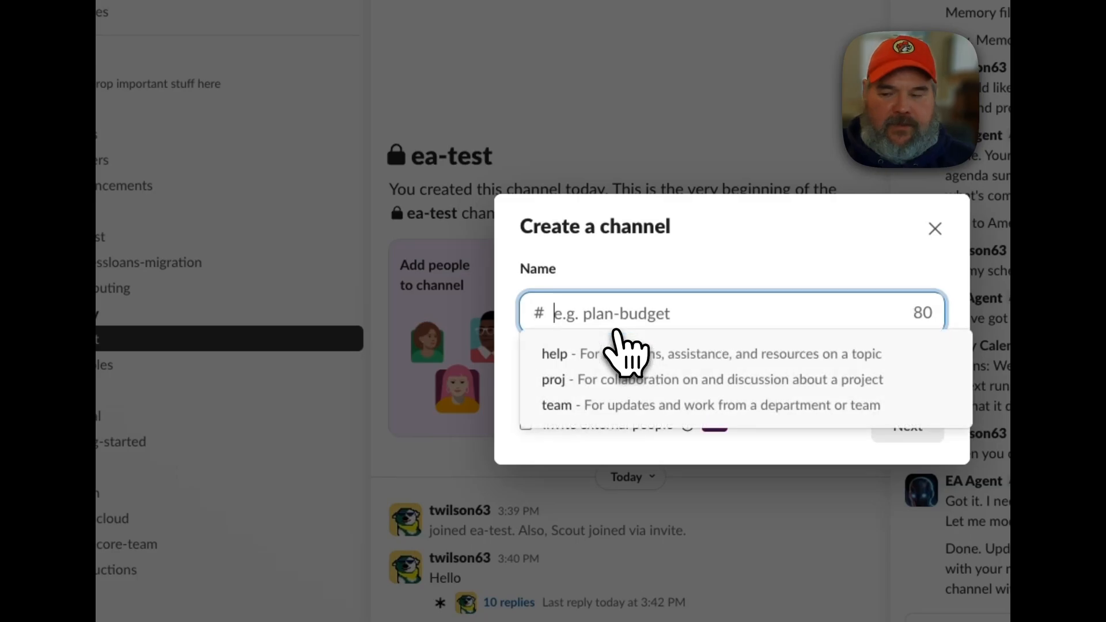
text(ea-talk)
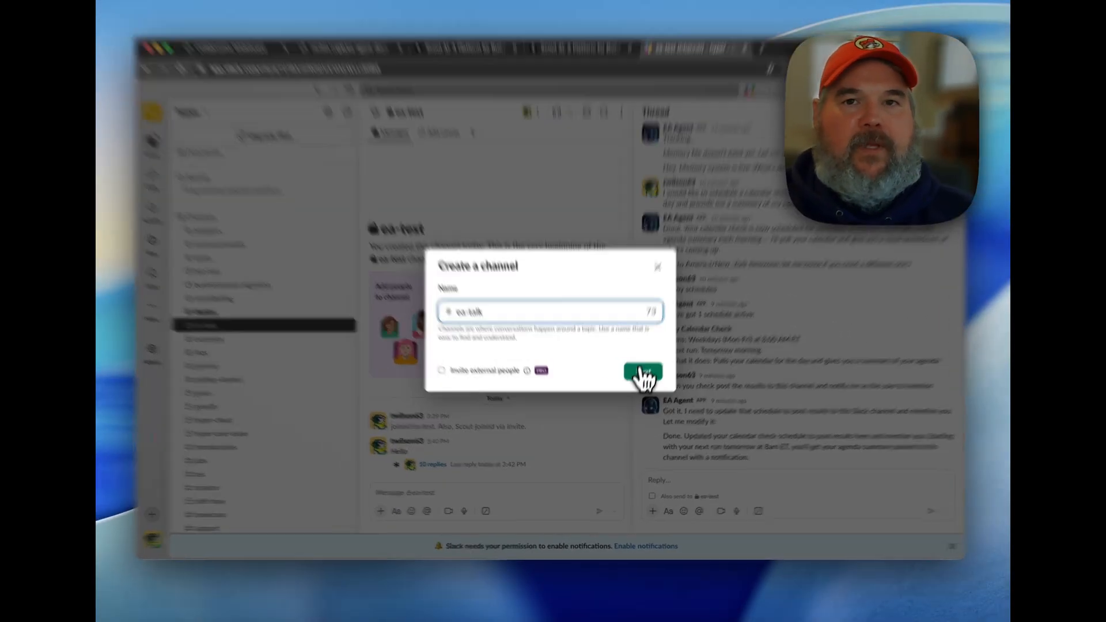
click(640, 379)
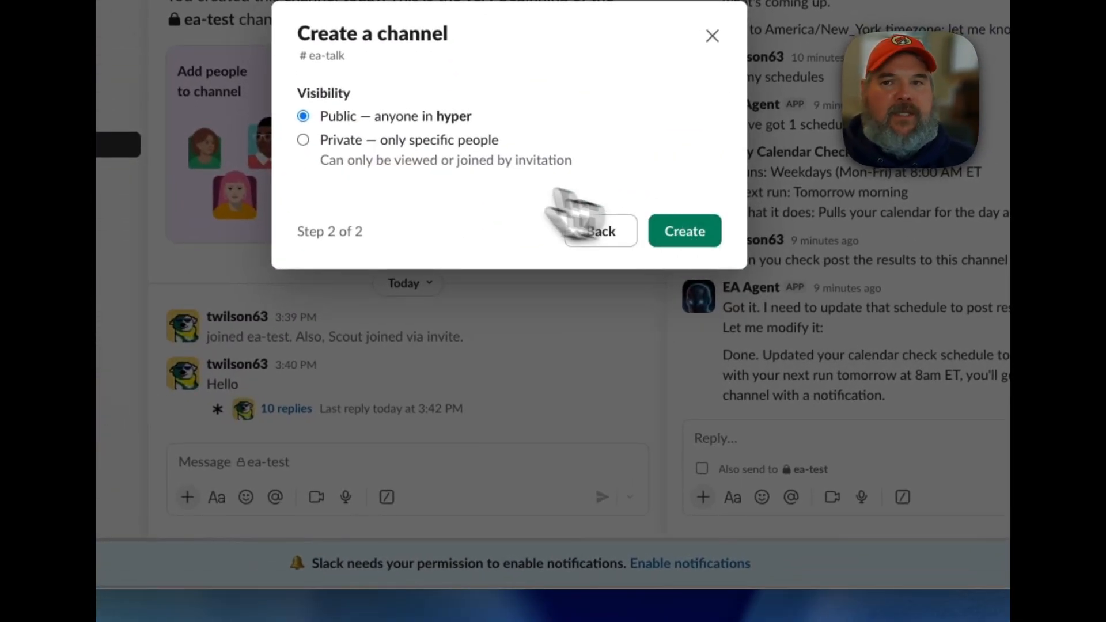
click(446, 144)
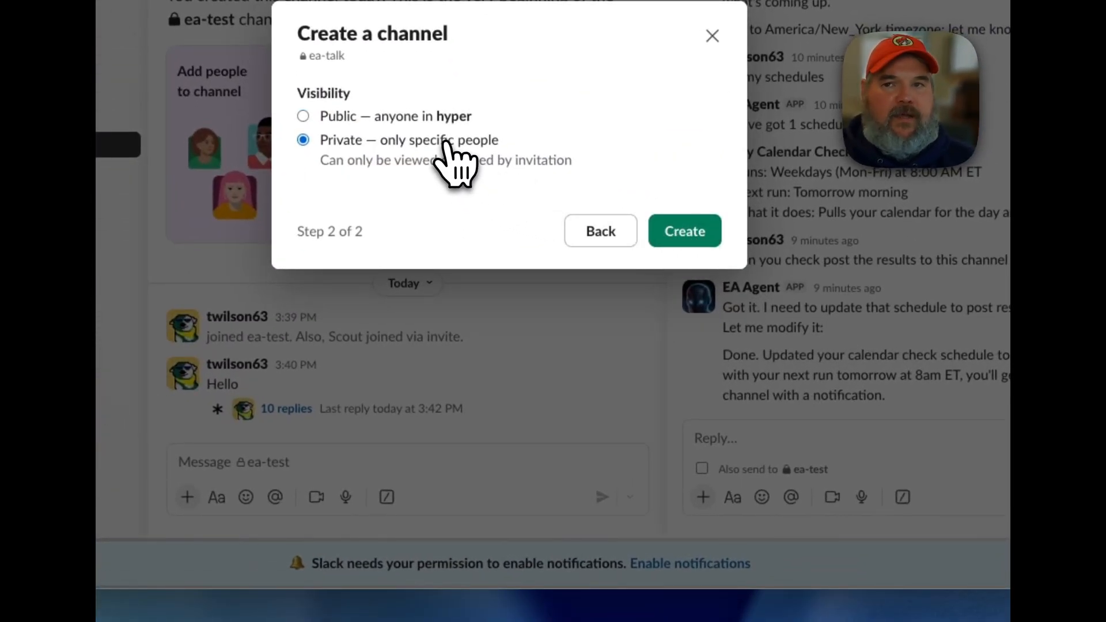
click(700, 231)
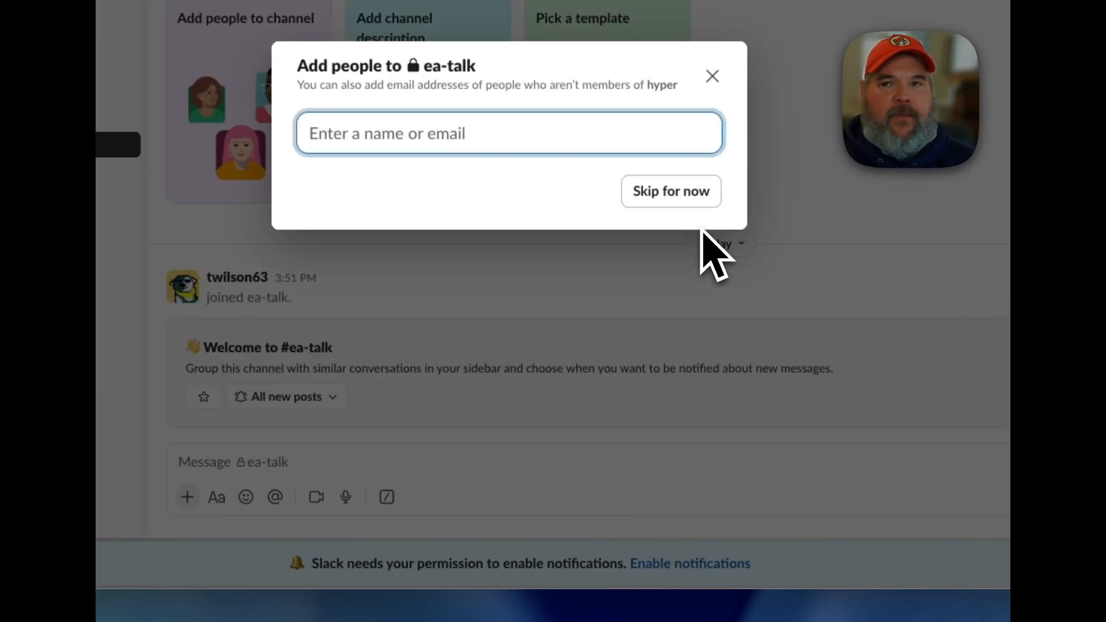
click(682, 202)
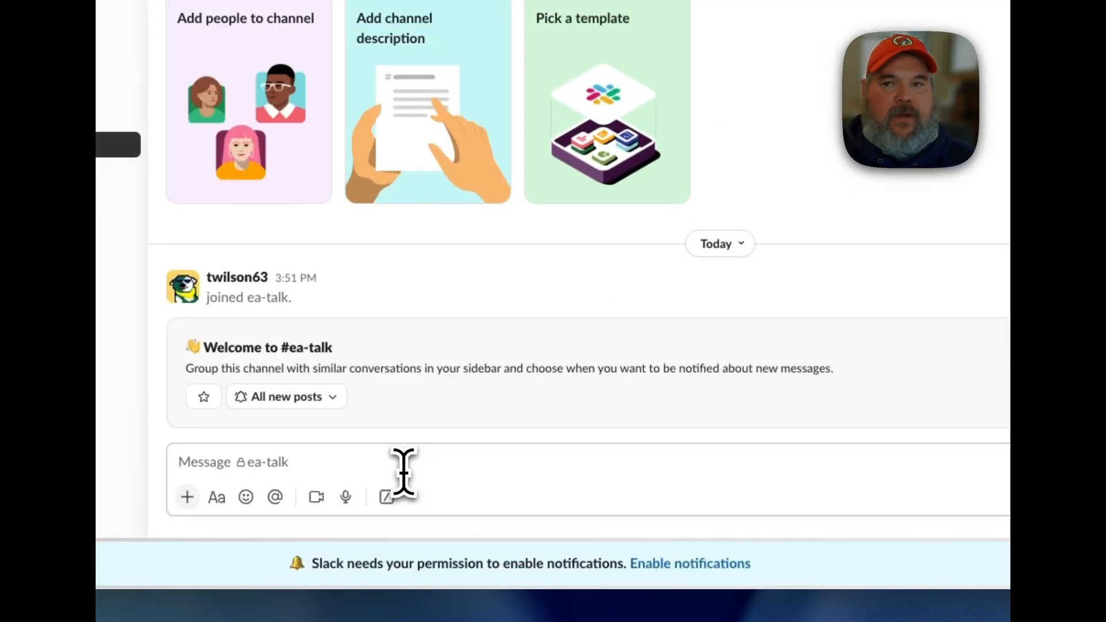
text(/invite)
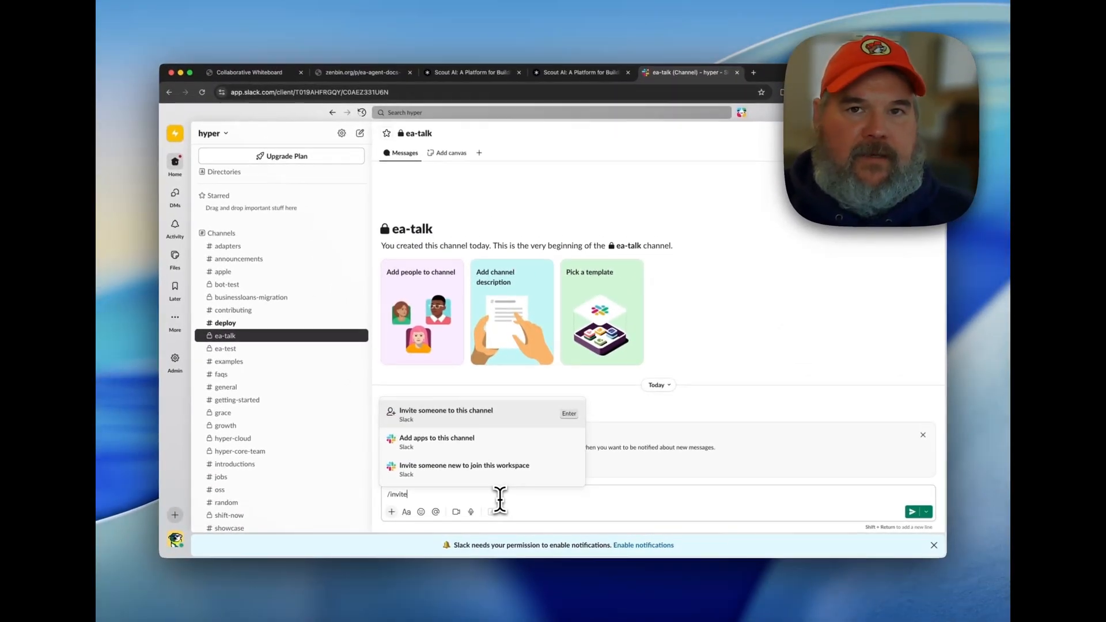
text( @Sc)
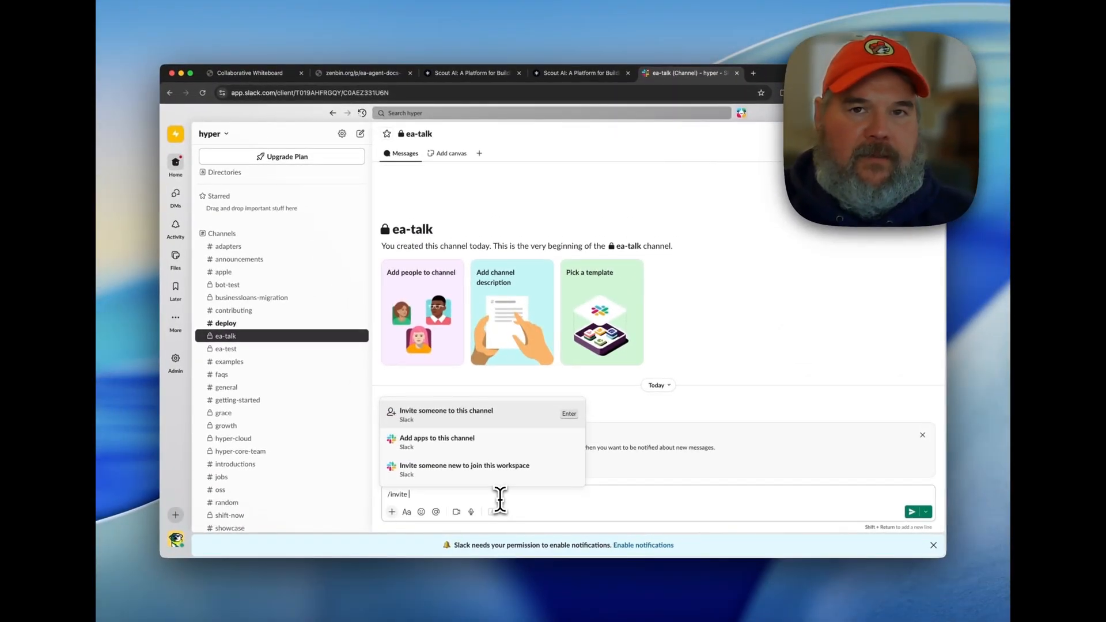
key(Return)
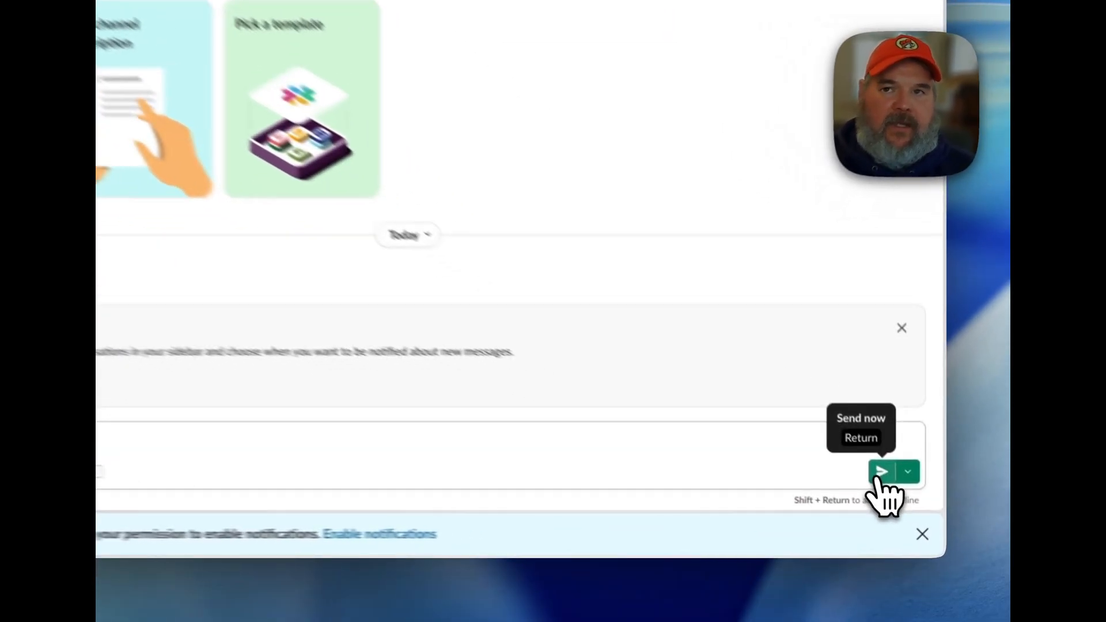
click(912, 511)
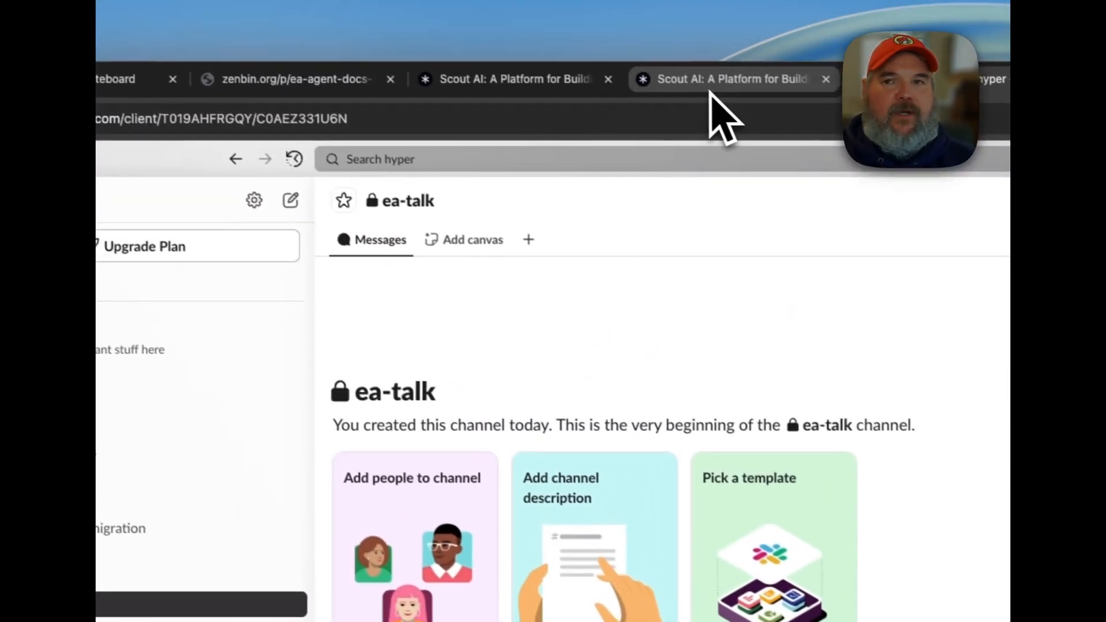
Switch to Scout, refresh its Slack channel list, add EA Agent to the ea-talk channel and save the configuration.
click(714, 93)
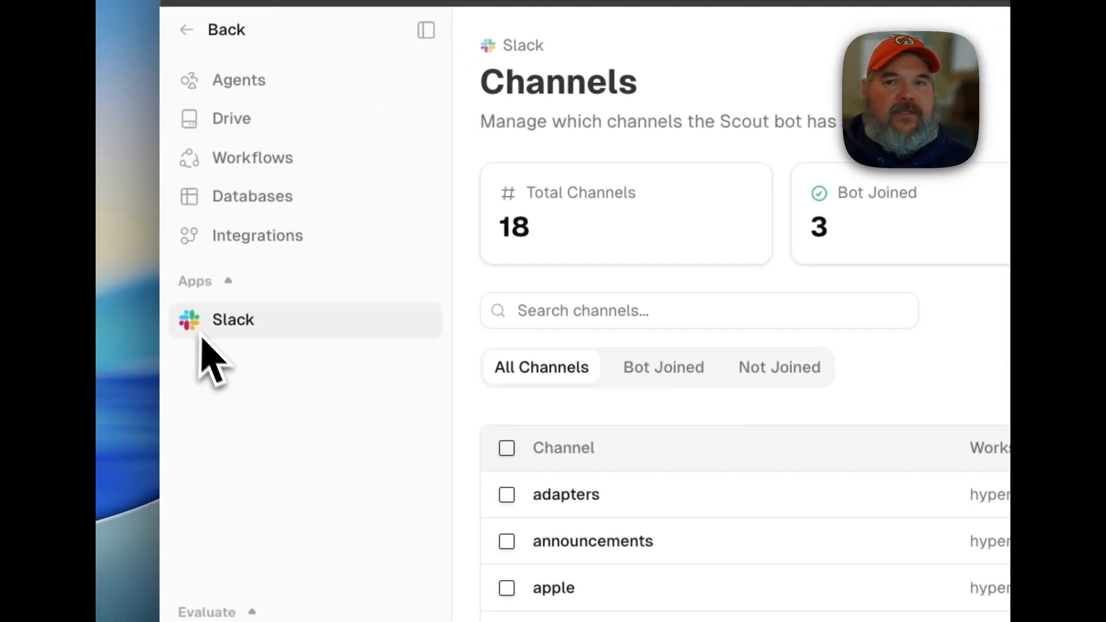
click(233, 240)
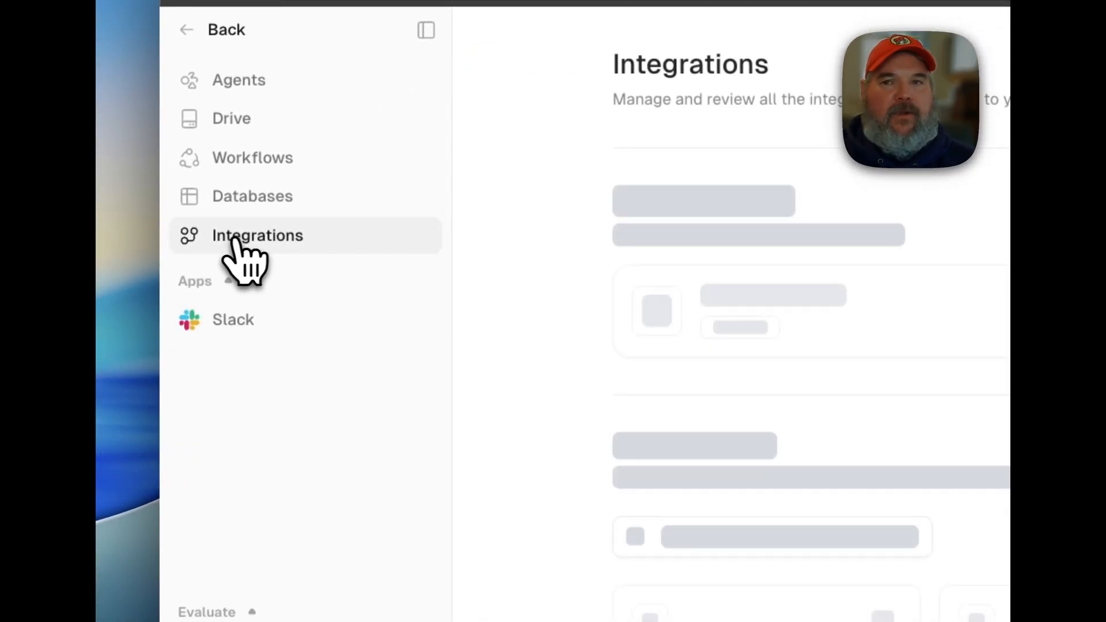
click(237, 311)
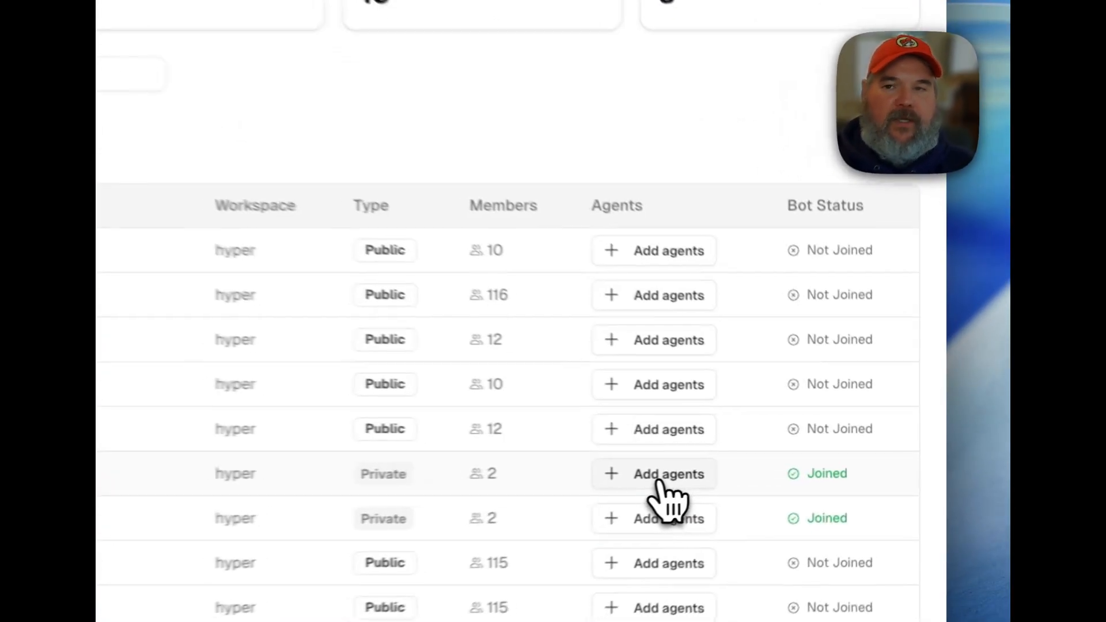
click(801, 464)
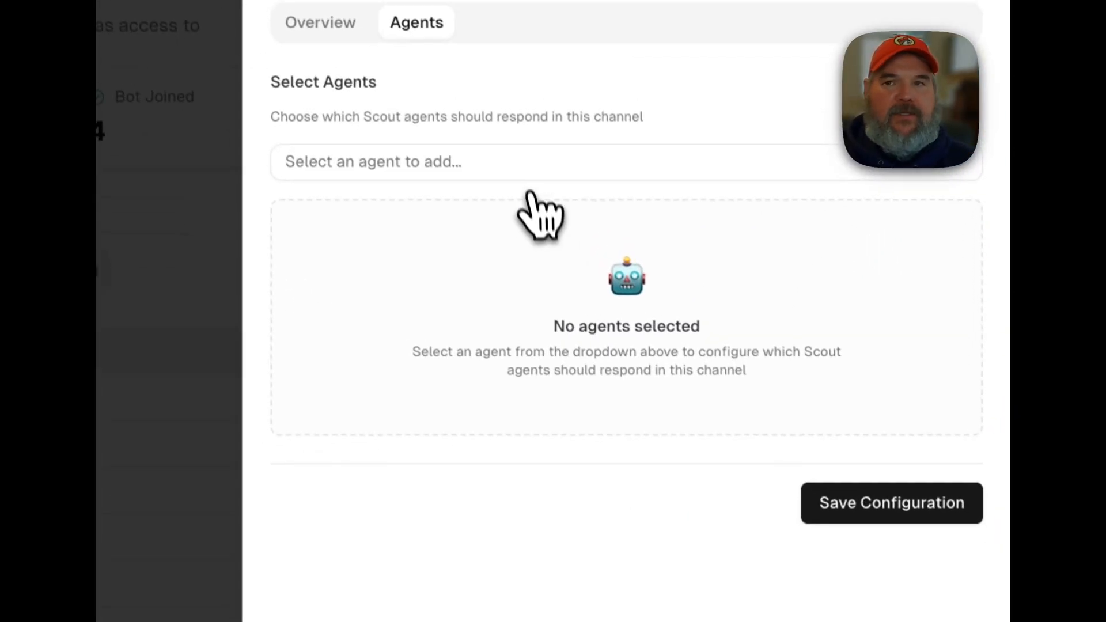
click(464, 23)
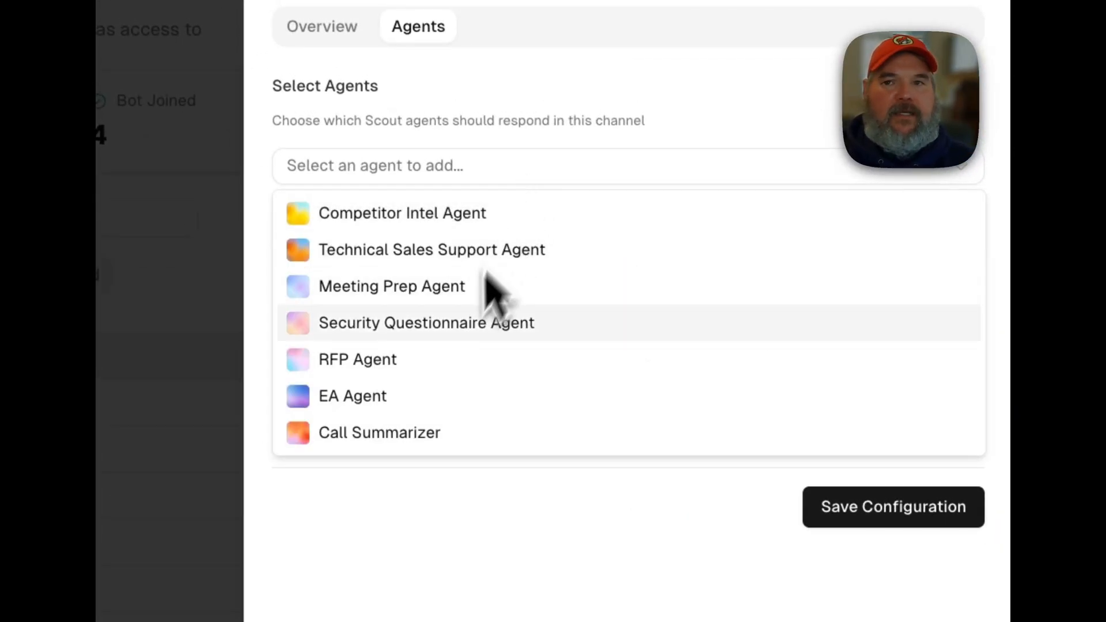
click(441, 397)
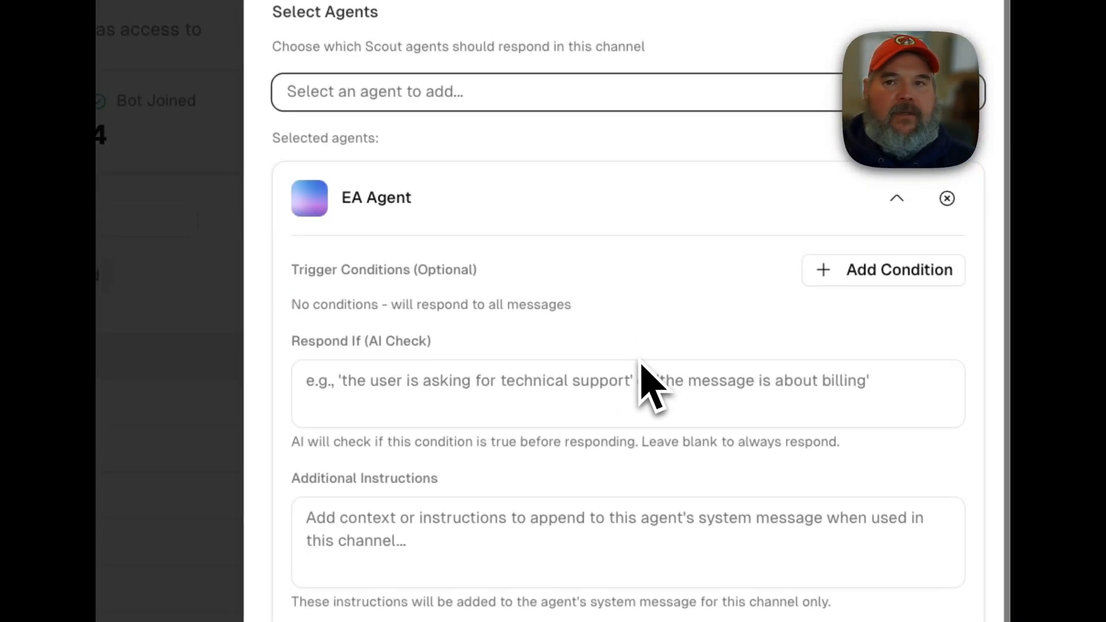
click(812, 510)
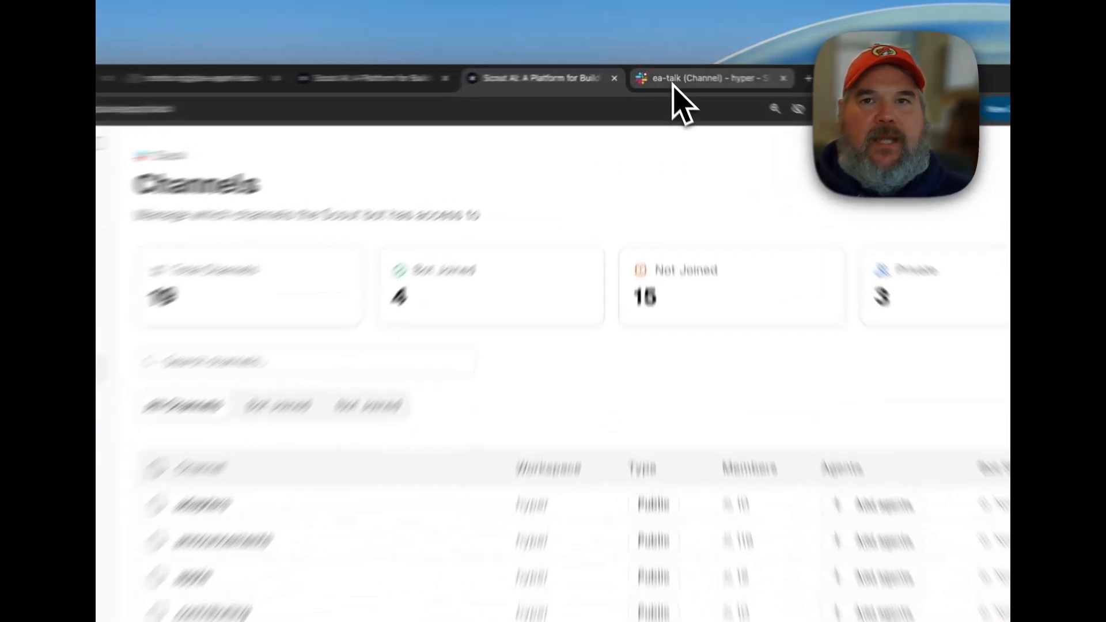
Switch to Slack, send "Hello" in the ea-talk channel and dismiss the channel's welcome card.
click(667, 74)
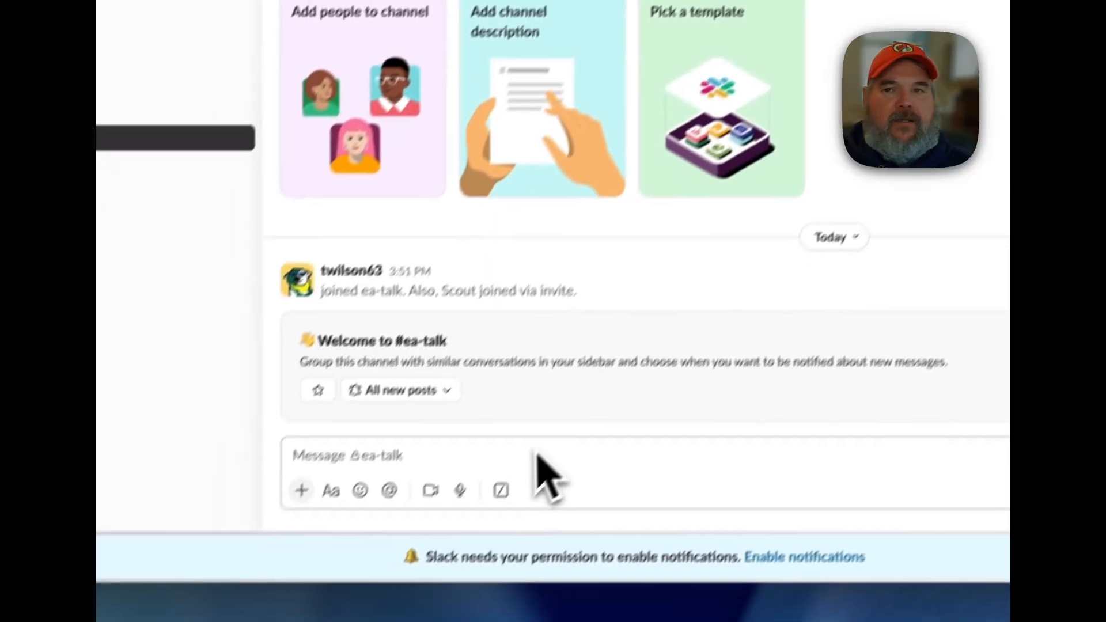
text(Hello)
key(Return)
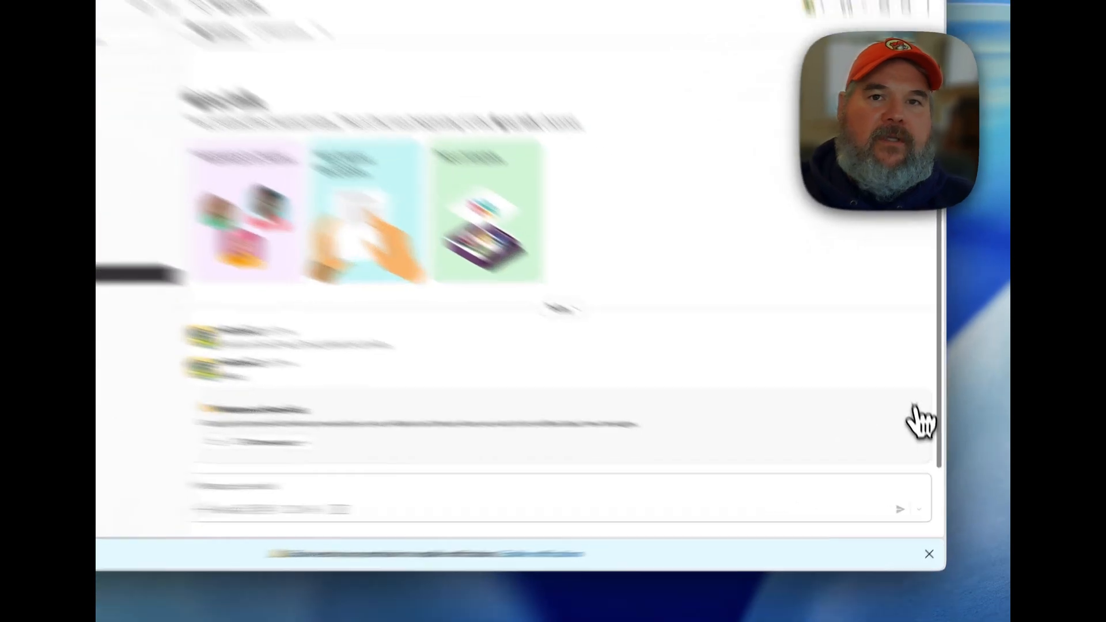
click(915, 407)
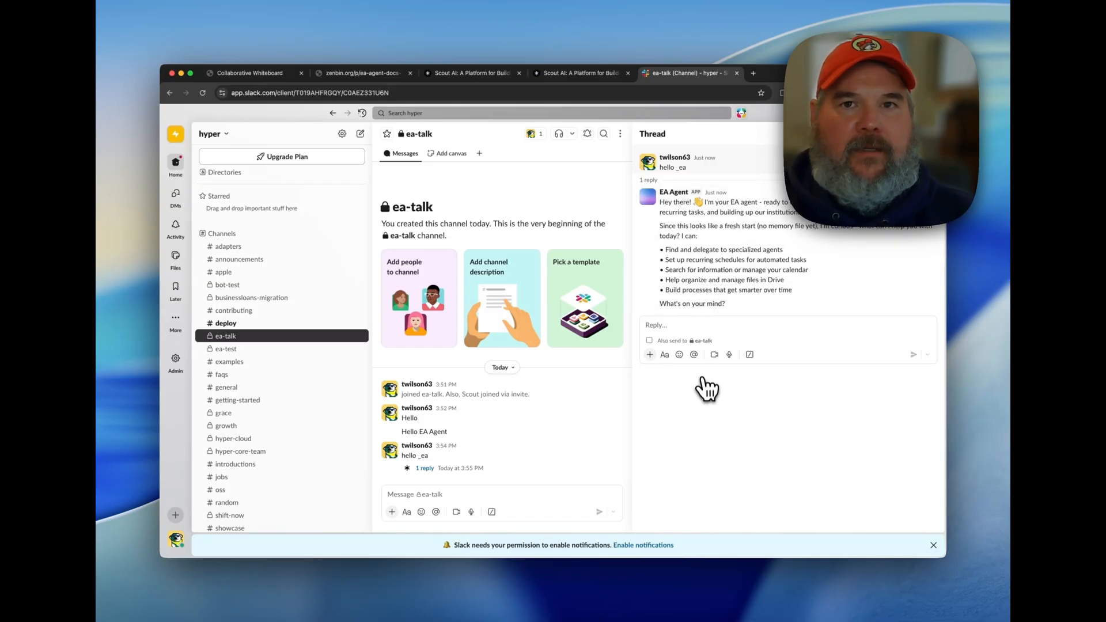
Reply to EA Agent in the "hello _ea" thread with "Please take a look at my calendar for today".
click(698, 331)
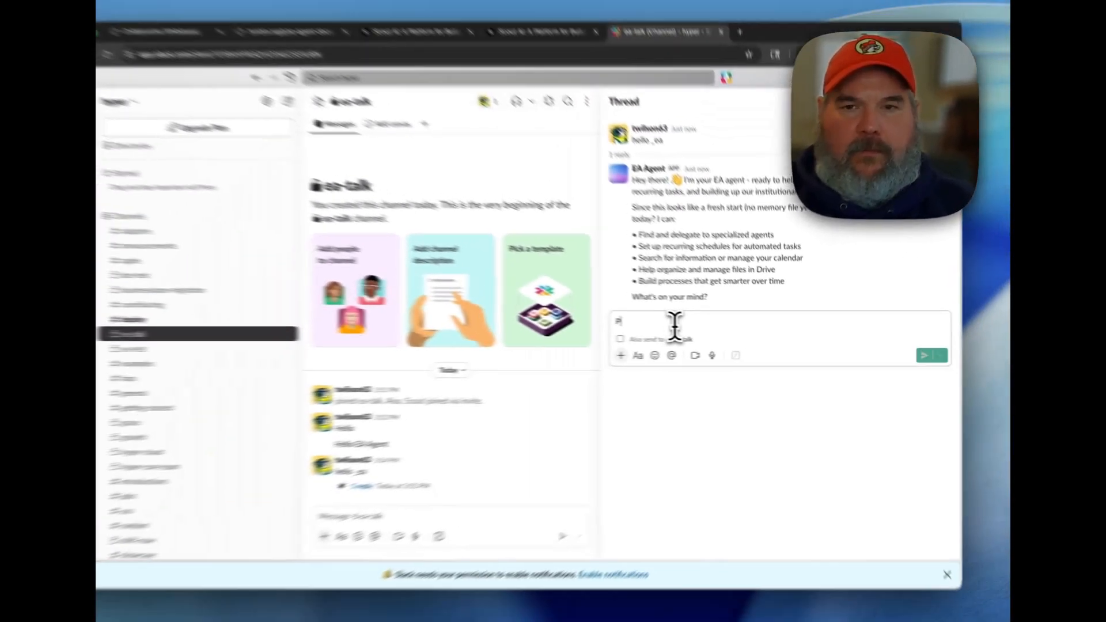
text(Please t)
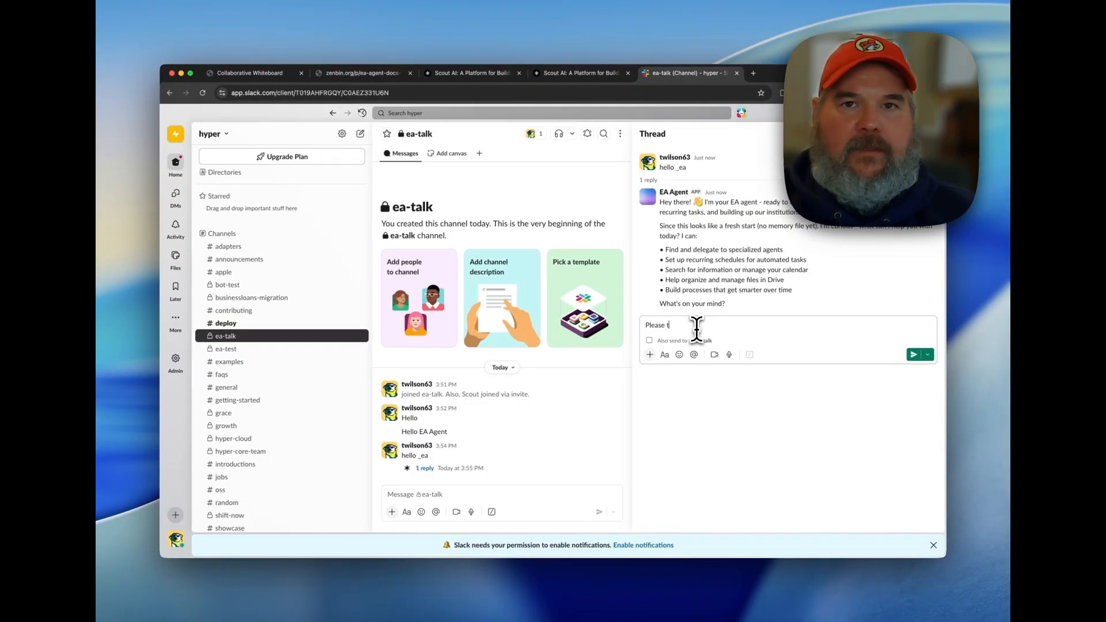
text(ake a)
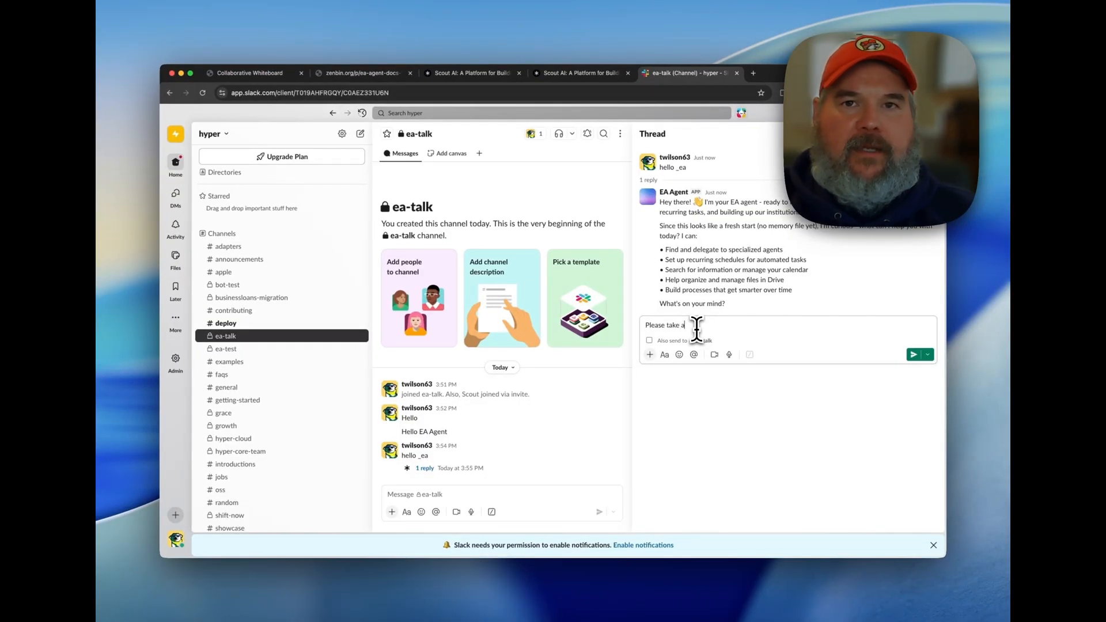
text(take a look at my )
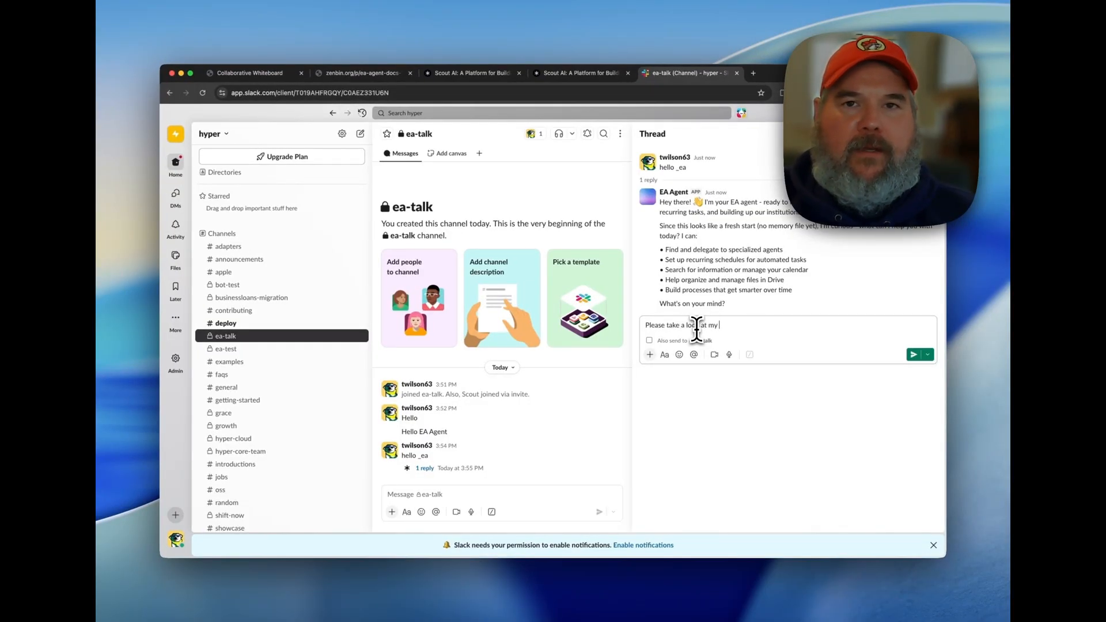
text(calenda)
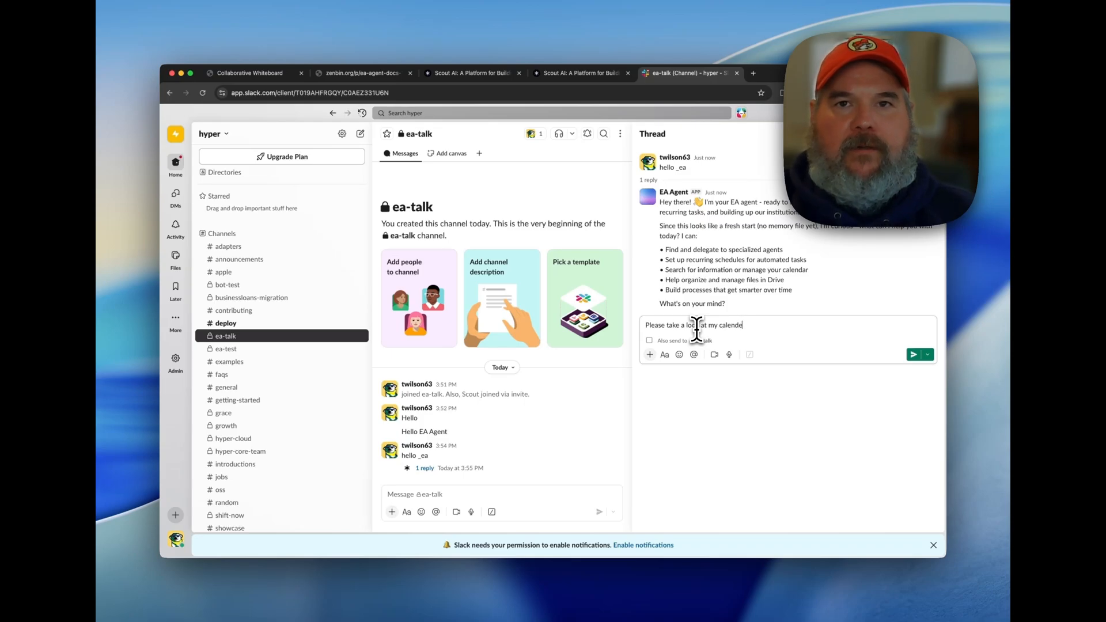
text(r for today)
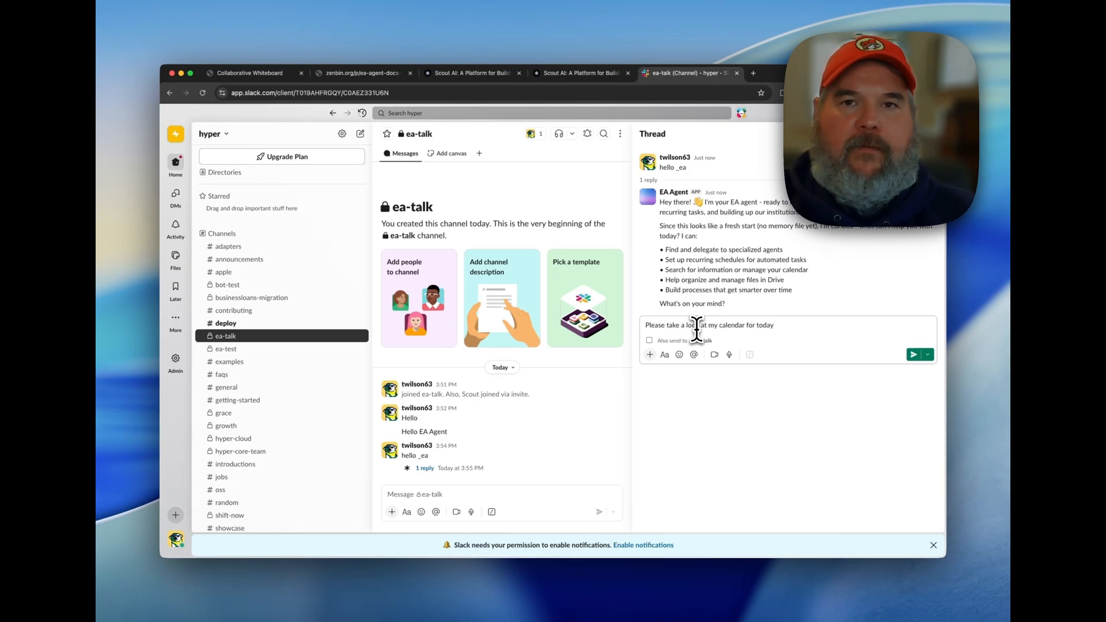
key(Return)
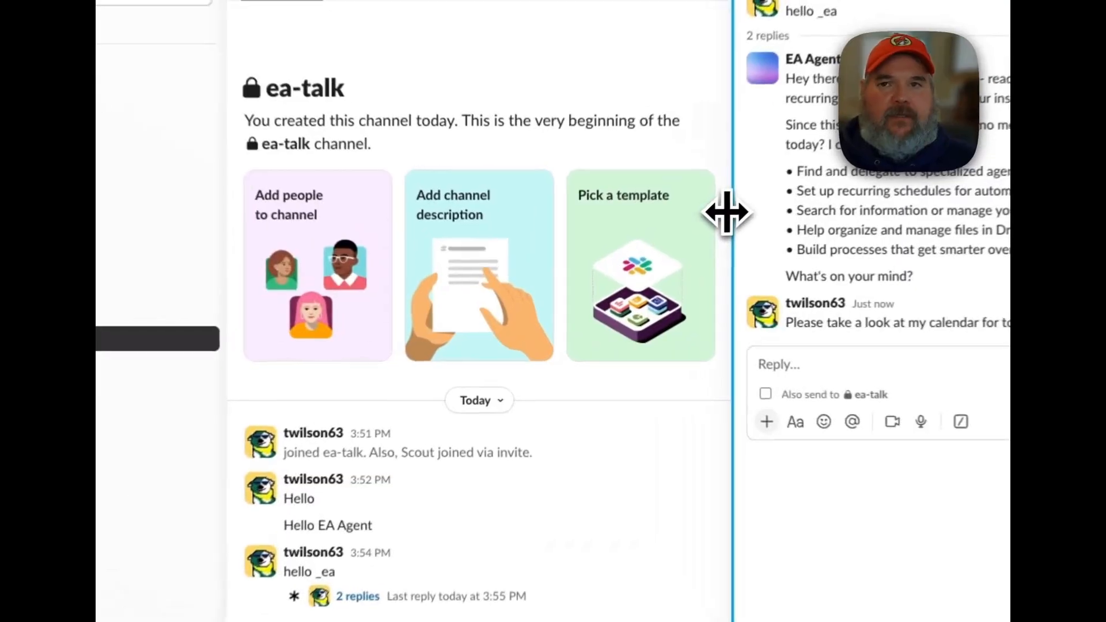
Widen the thread and ask EA Agent for a daily 8:00 a.m. Eastern calendar check, with a brief posted in this channel mentioning the requester.
drag(626, 273, 528, 281)
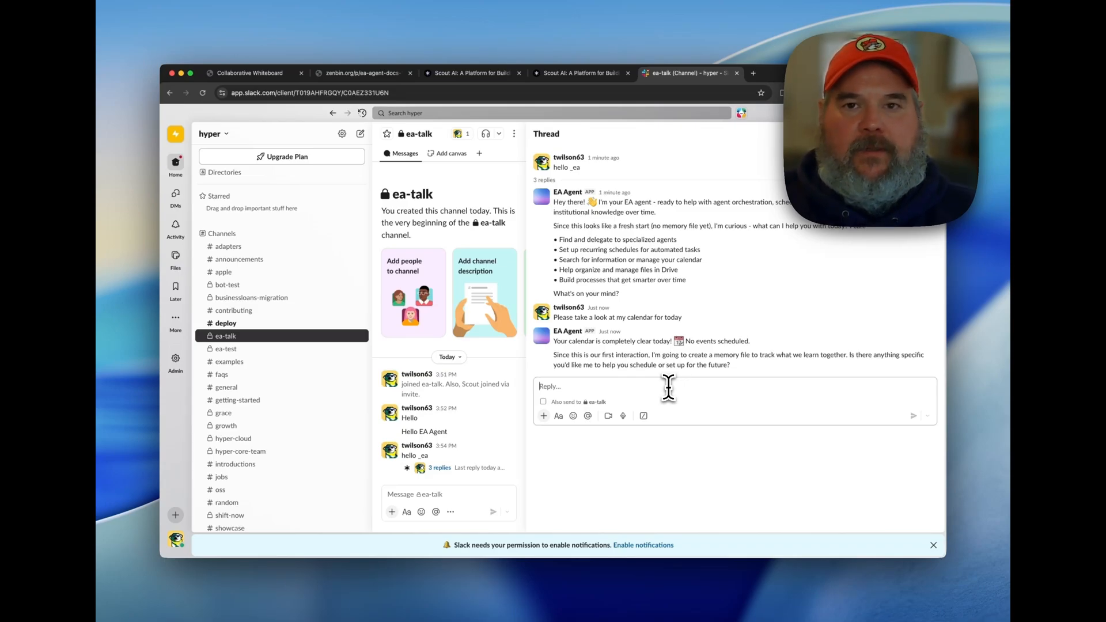
text(Set up a daily time at 8:00 a.m. Eastern to check my calendar and provide me a brief, and then be sure to post that brief in this channel and mention me as the user.)
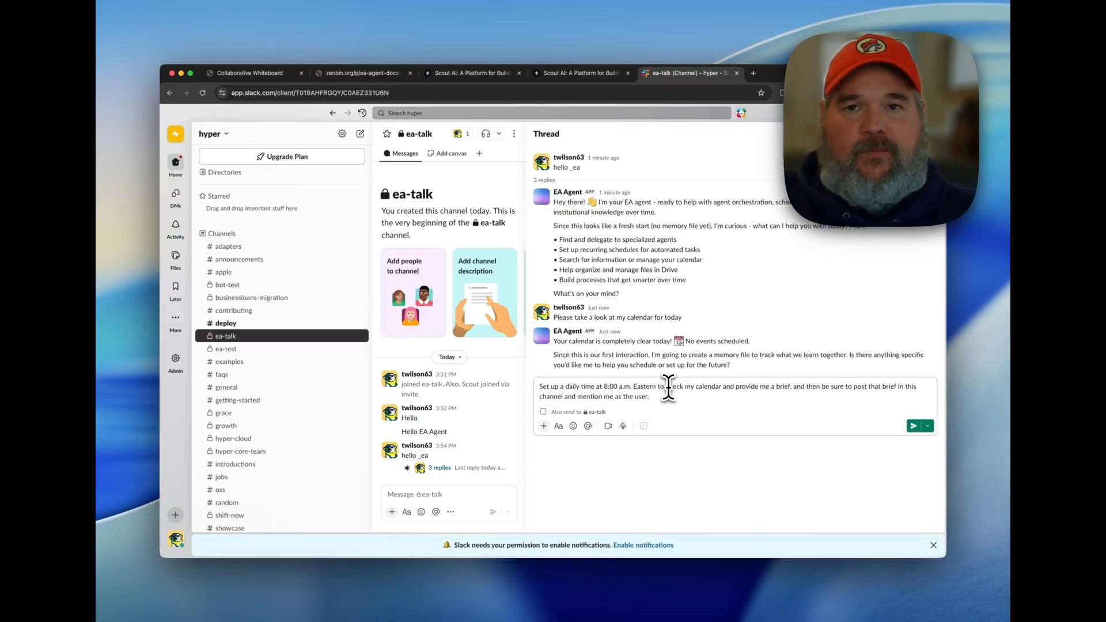
key(Return)
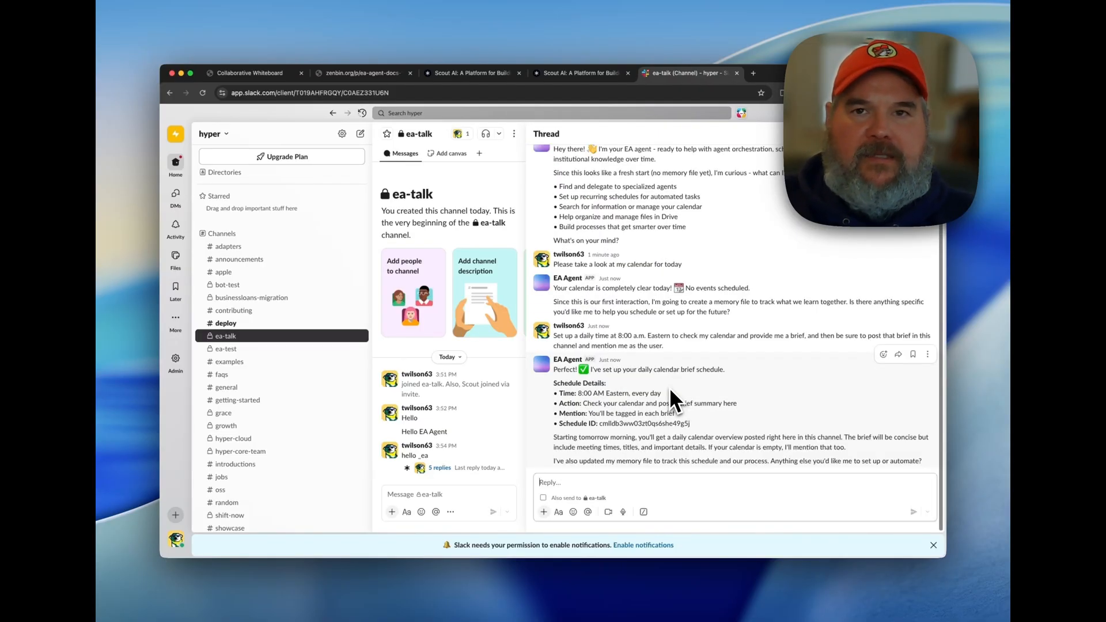
text(Ask)
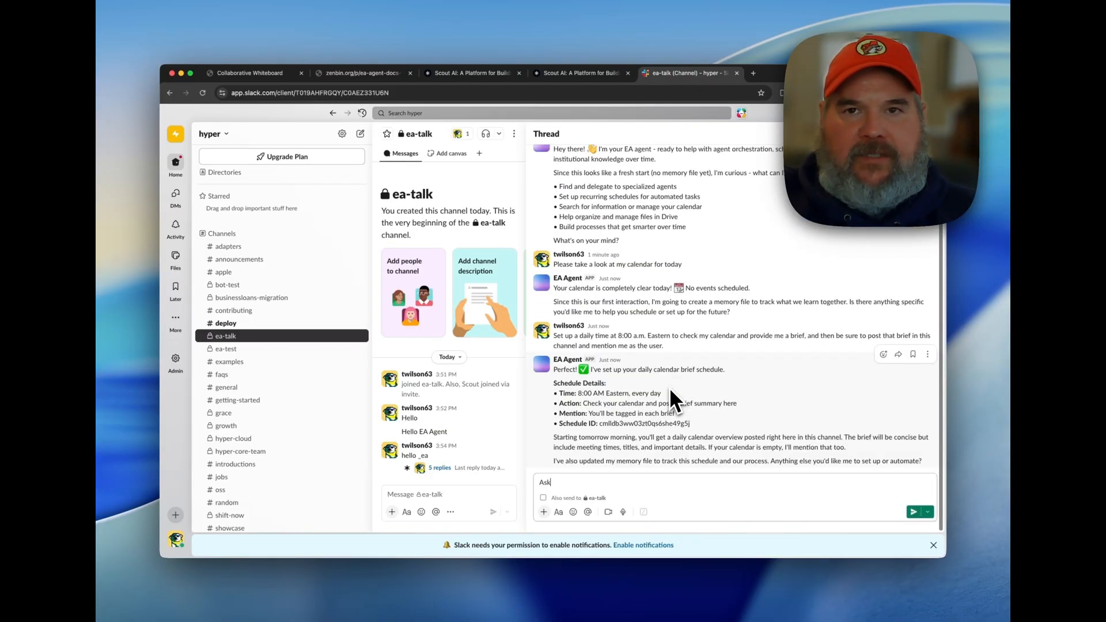
text( Meet)
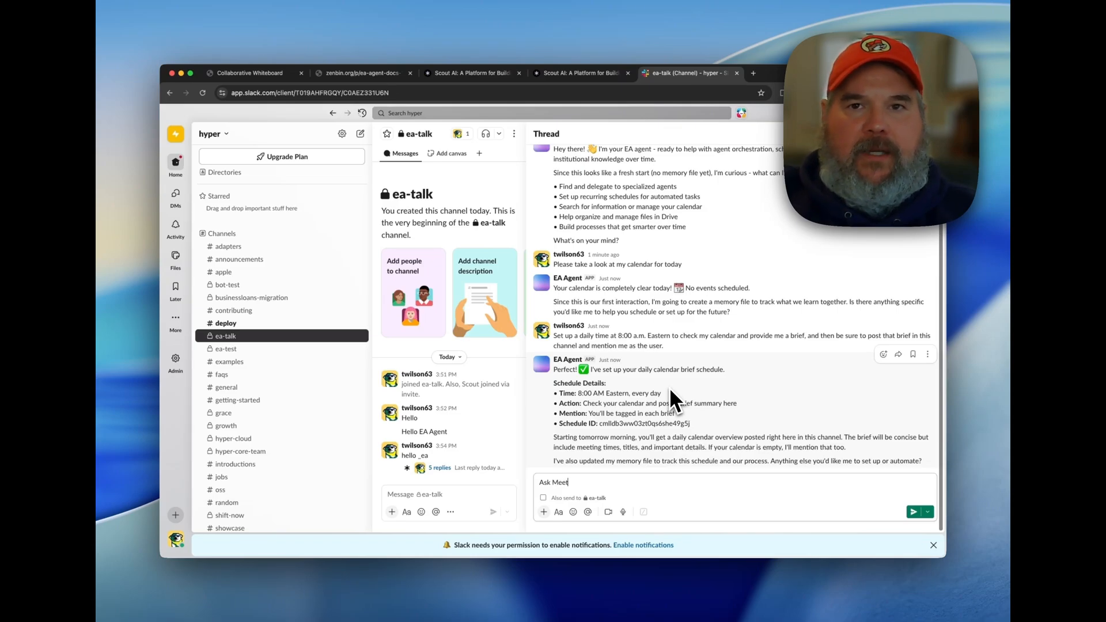
text(ing Prep Agent )
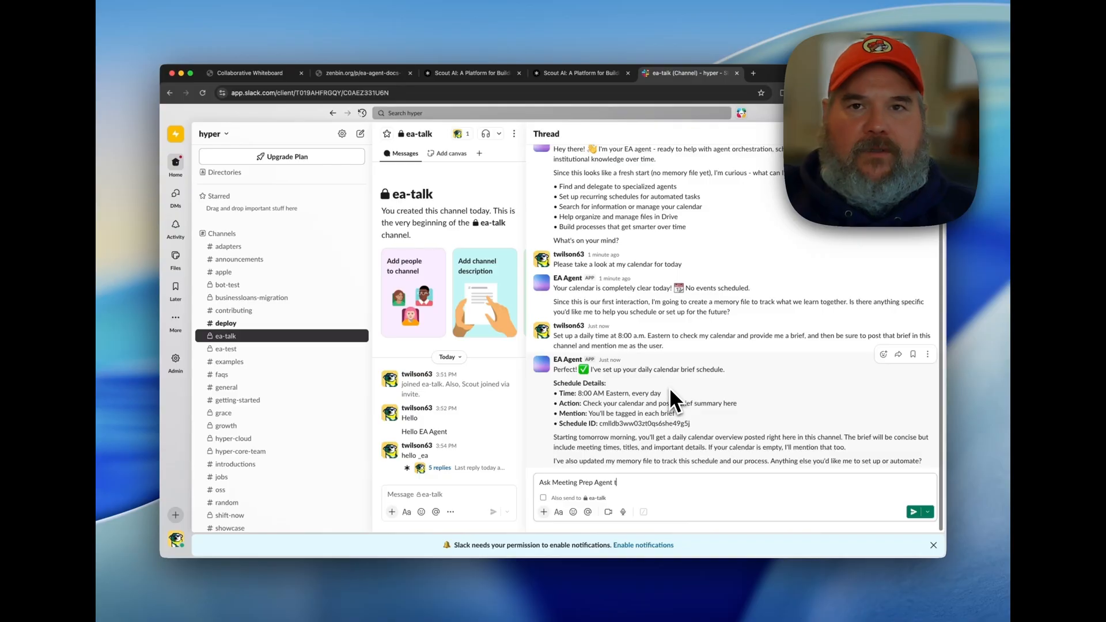
text(to prep for my)
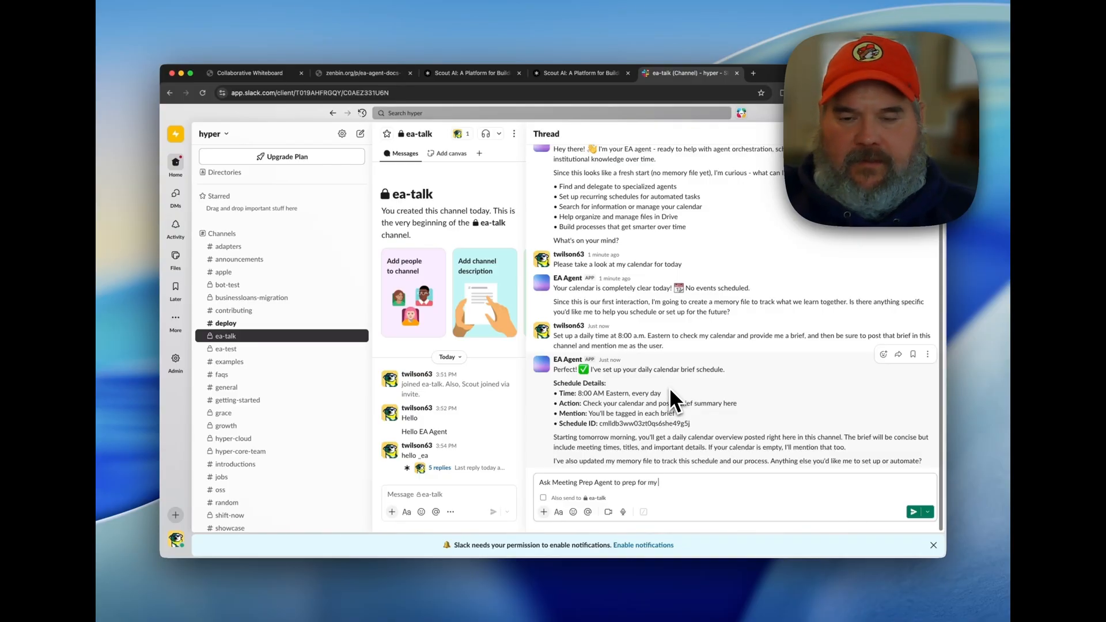
text( 9am)
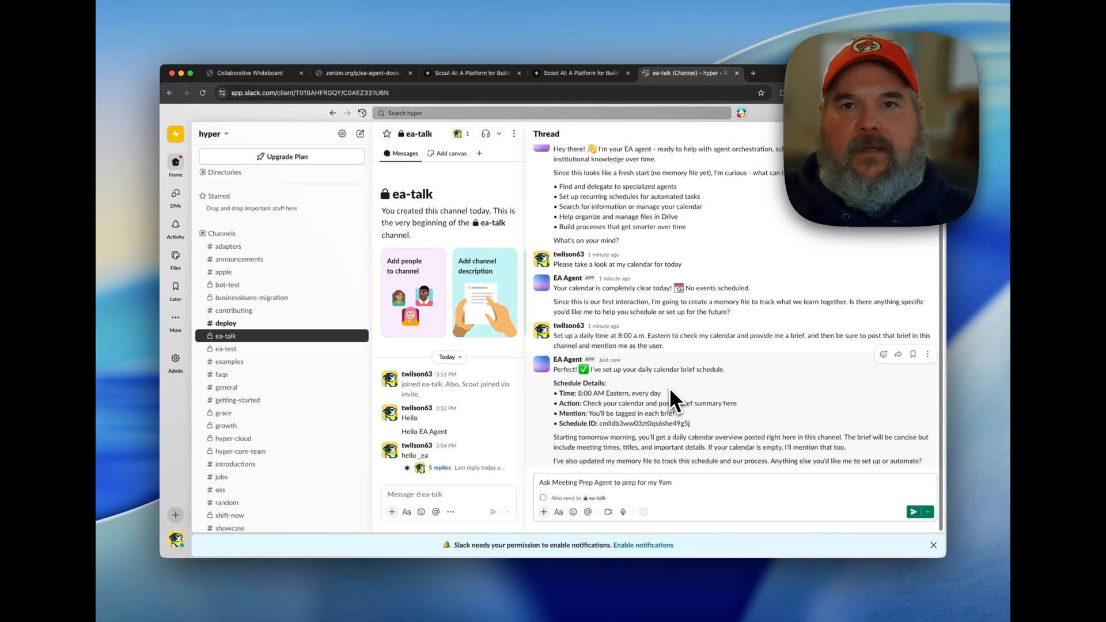
key(ctrl+a)
key(ctrl+x)
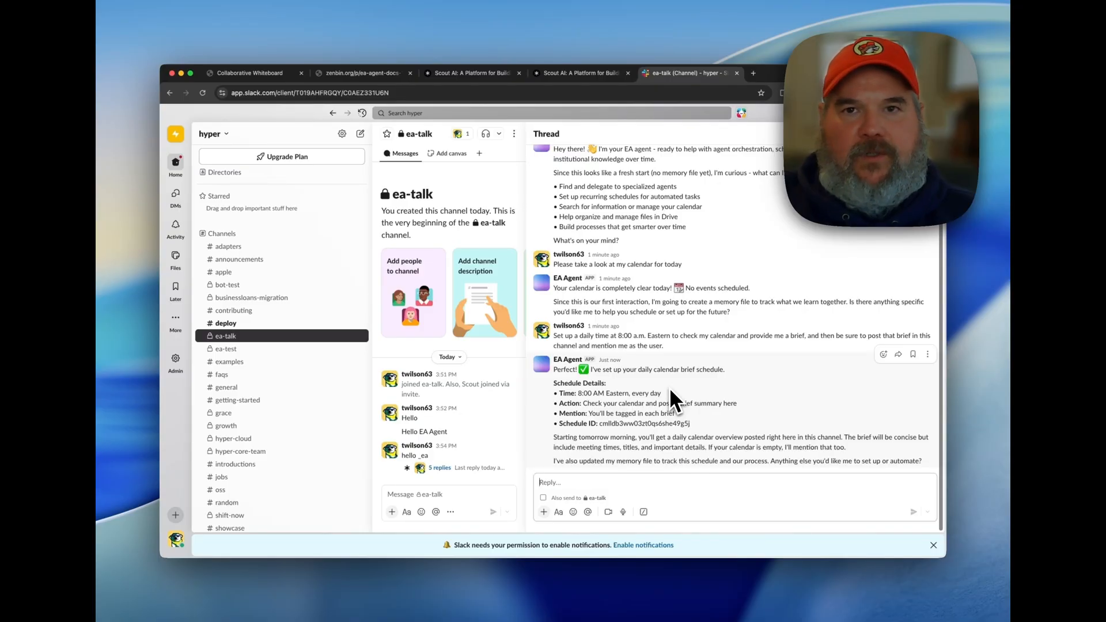
Send EA Agent the thread reply "Find the top 3 latest news articles on Agentic AI".
text(Find )
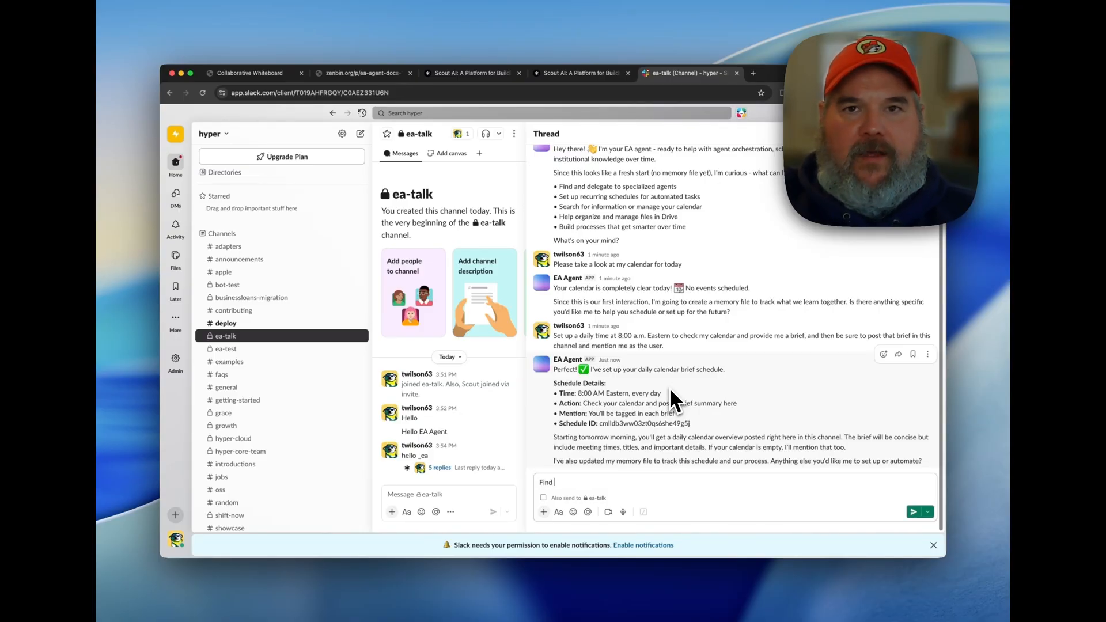
text(the I)
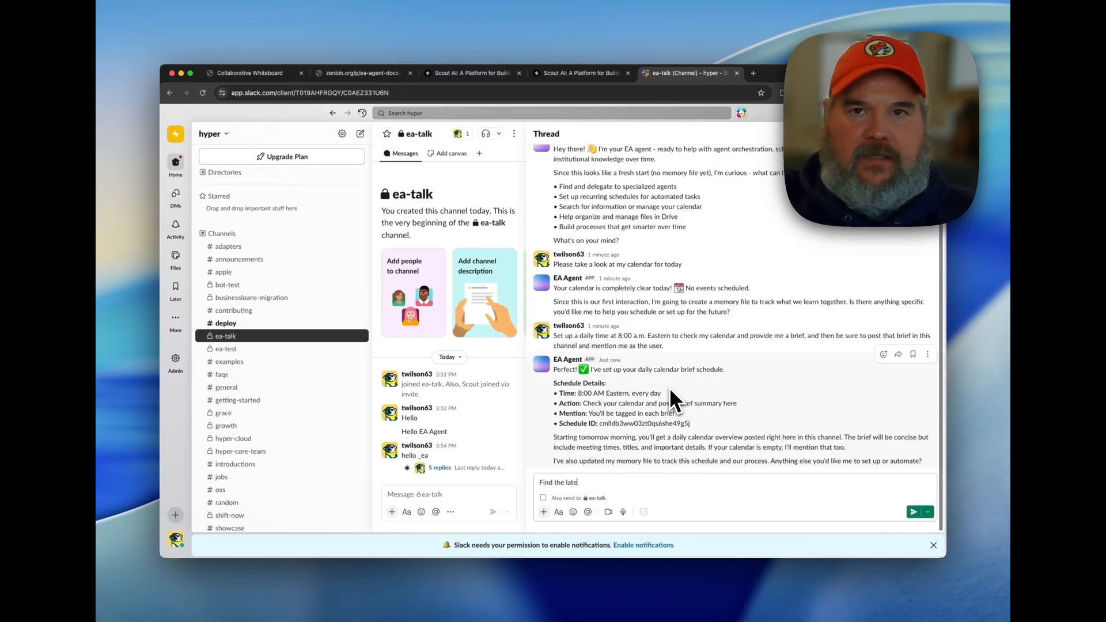
text(to)
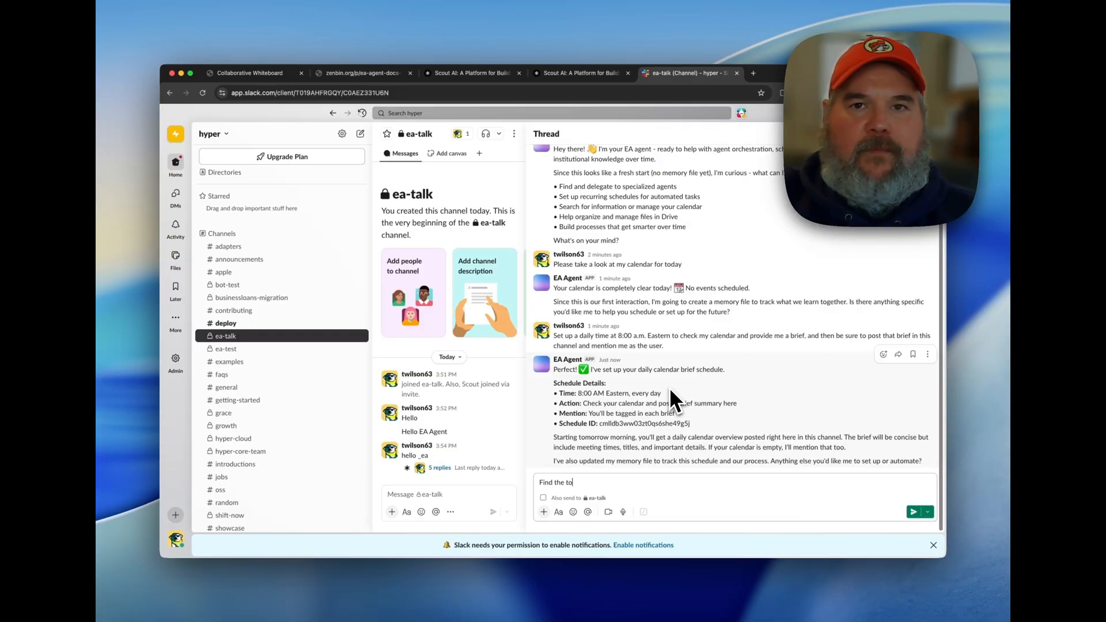
text(p 3 lates)
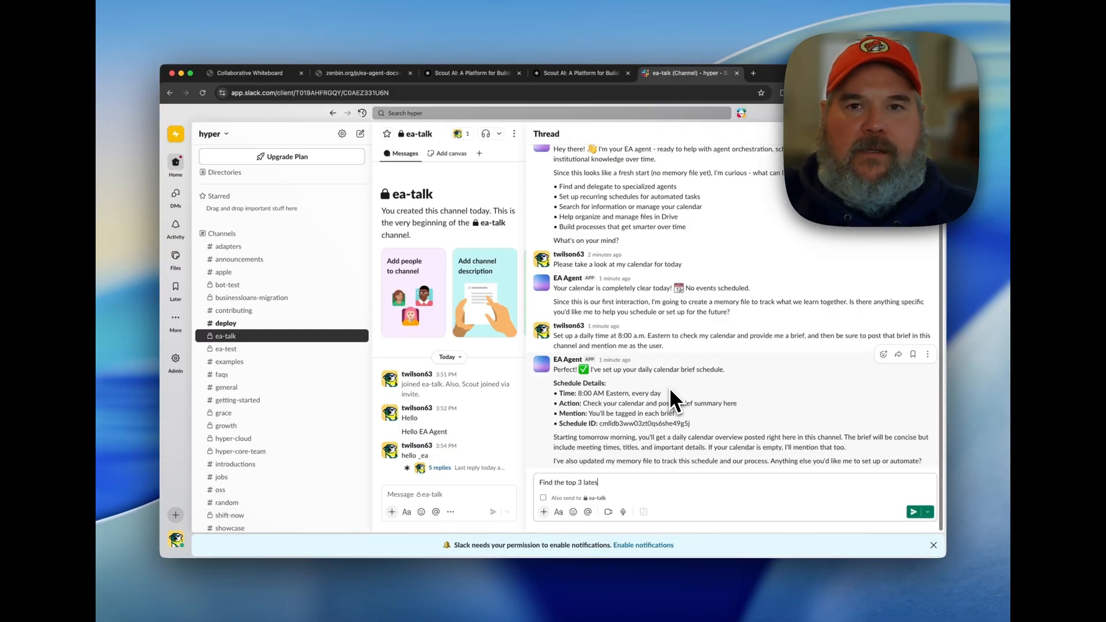
text(t news ar)
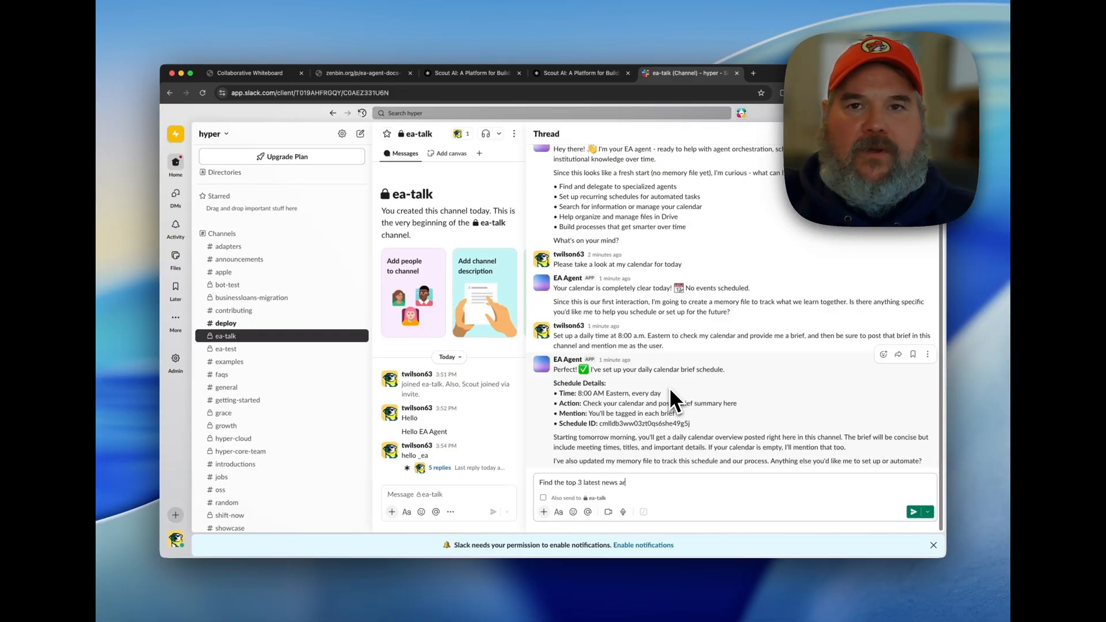
text(ticles on )
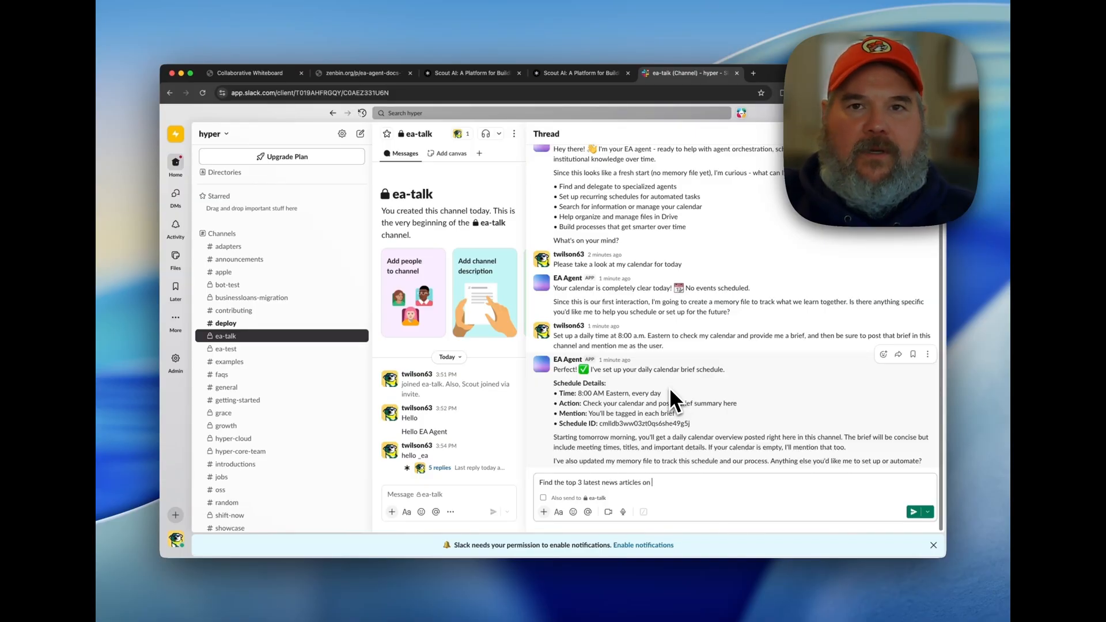
text(Agentic AI)
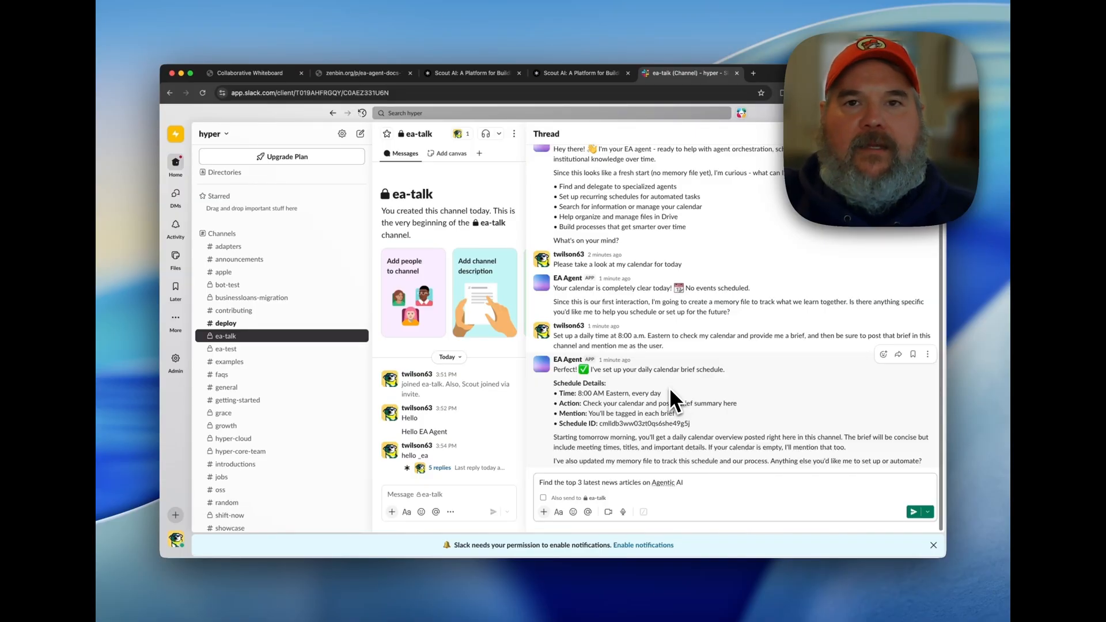
key(Return)
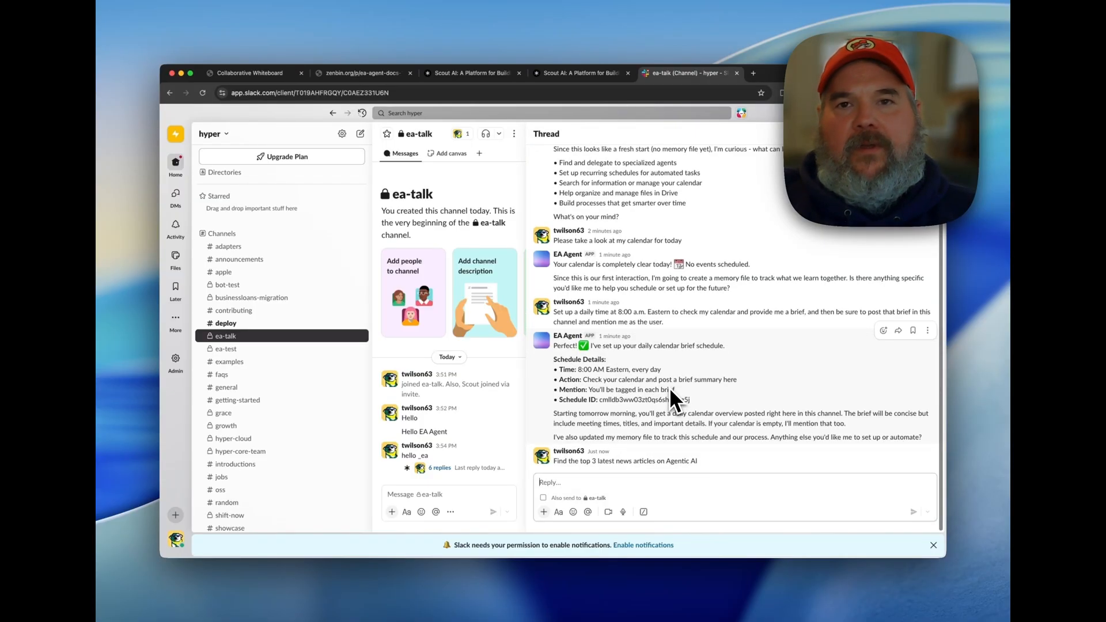